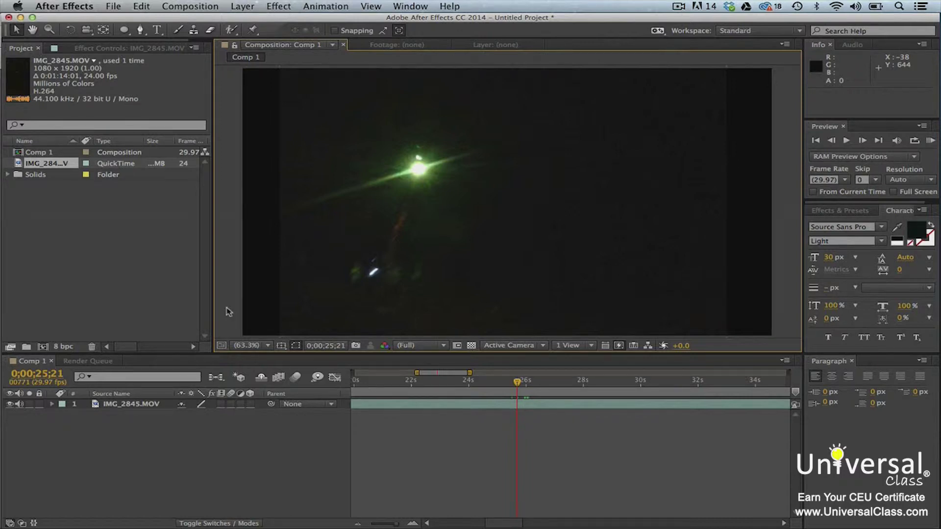
Add a new adjustment layer above the clip
{"action": "left_click", "coordinate": [242, 6]}
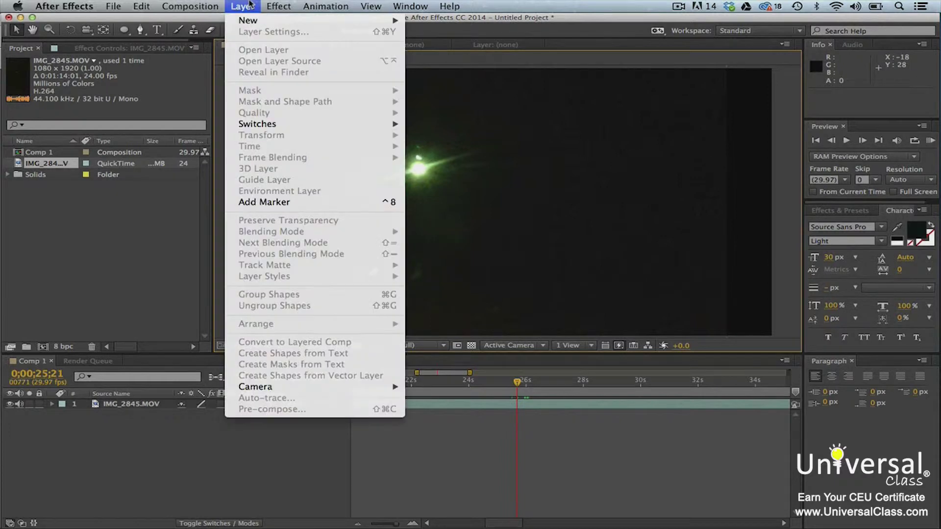
{"action": "mouse_move", "coordinate": [248, 20]}
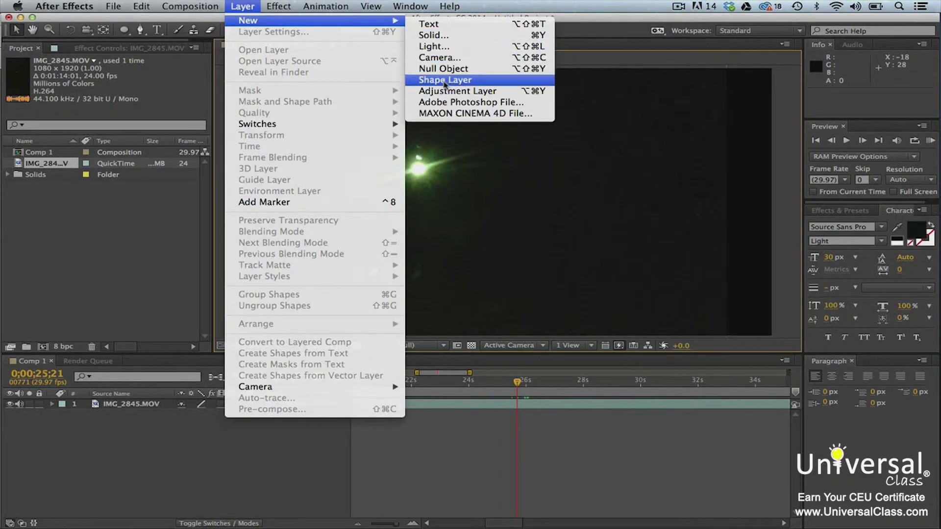
{"action": "left_click", "coordinate": [445, 91]}
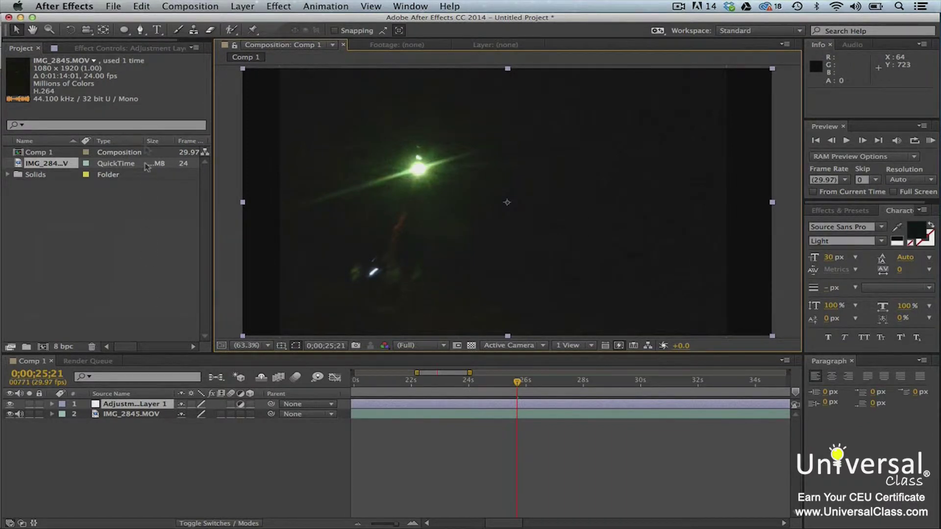
Draw a closed, curved Pen mask around the small lower-left light spot
{"action": "left_click", "coordinate": [142, 31]}
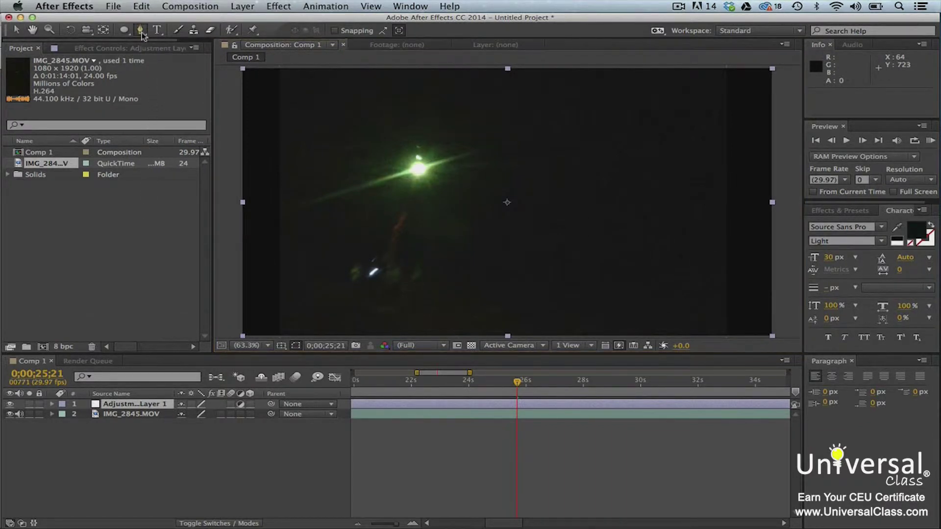
{"action": "left_click", "coordinate": [348, 285]}
{"action": "left_click_drag", "start_coordinate": [363, 261], "coordinate": [419, 271]}
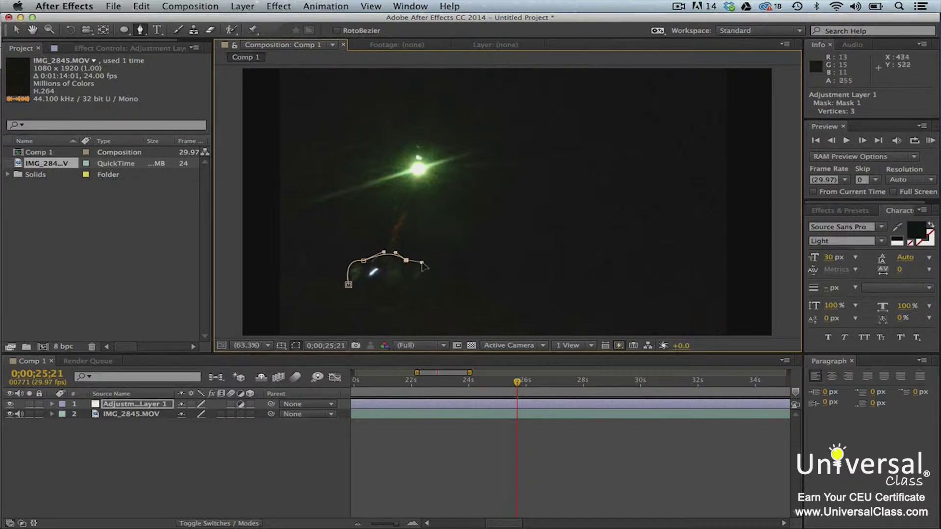
{"action": "left_click_drag", "start_coordinate": [429, 291], "coordinate": [387, 308]}
{"action": "left_click", "coordinate": [348, 284]}
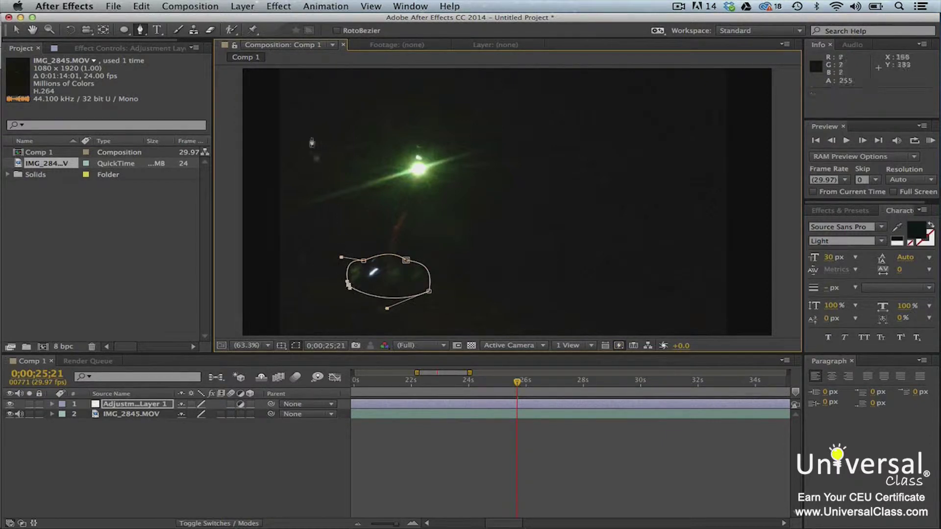
Apply Levels to the adjustment layer and raise the Red channel's input black
{"action": "left_click", "coordinate": [278, 5]}
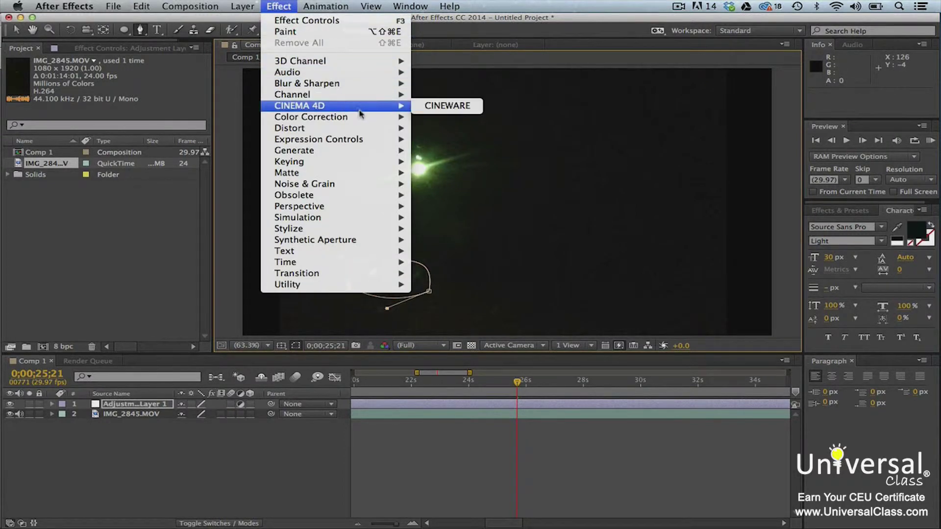
{"action": "mouse_move", "coordinate": [365, 119]}
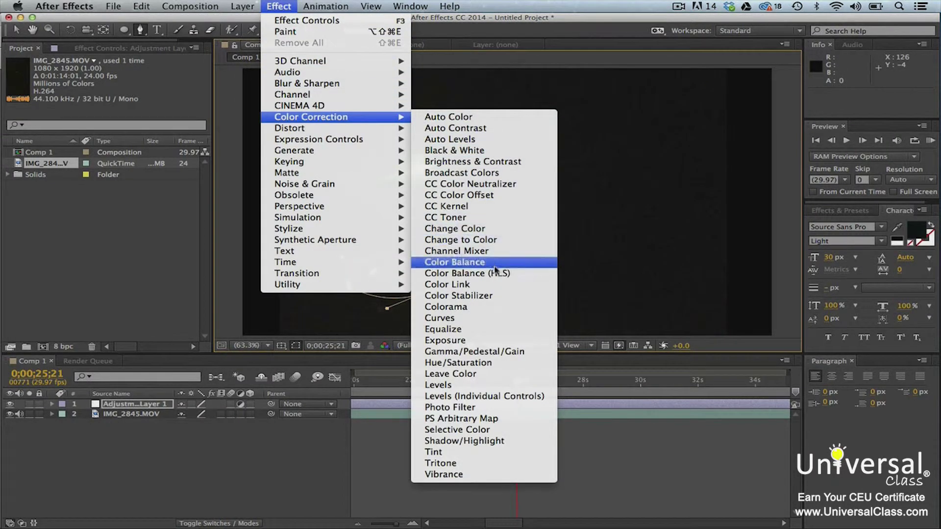
{"action": "left_click", "coordinate": [497, 387]}
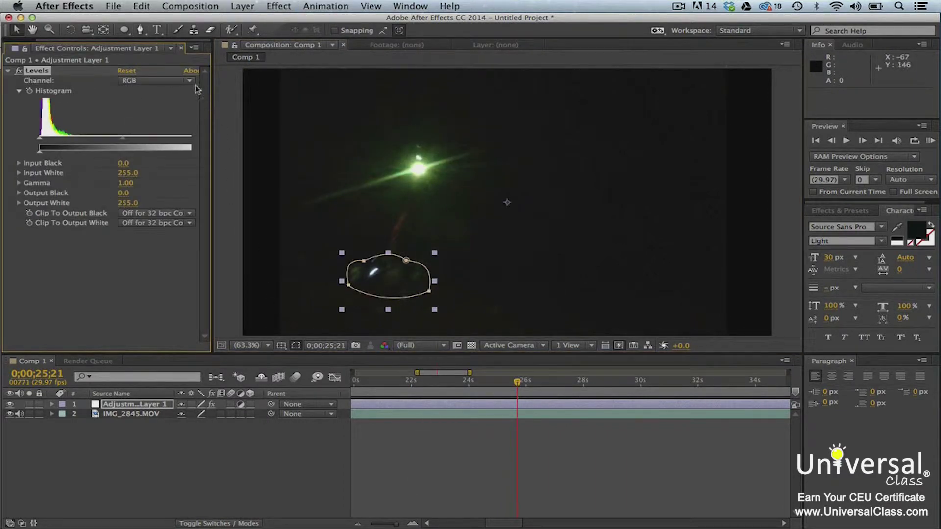
{"action": "left_click", "coordinate": [190, 81]}
{"action": "left_click", "coordinate": [154, 104]}
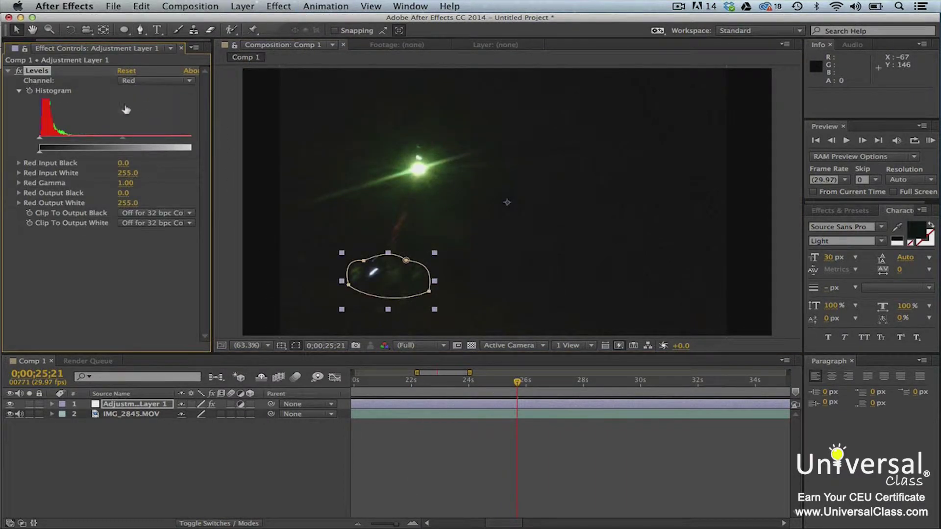
{"action": "mouse_move", "coordinate": [39, 139]}
{"action": "left_mouse_down"}
{"action": "mouse_move", "coordinate": [77, 146]}
{"action": "mouse_move", "coordinate": [35, 138]}
{"action": "mouse_move", "coordinate": [45, 139]}
{"action": "left_mouse_up"}
Set Green gamma to 1.20, then Blue gamma 1.03 with Blue output white 191.0
{"action": "left_click", "coordinate": [187, 81]}
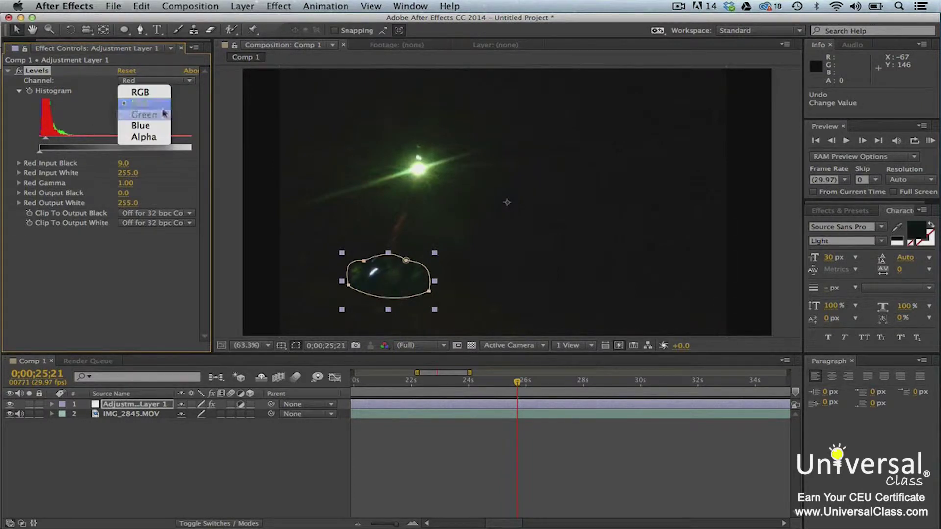
{"action": "left_click", "coordinate": [167, 104]}
{"action": "key", "text": "Down"}
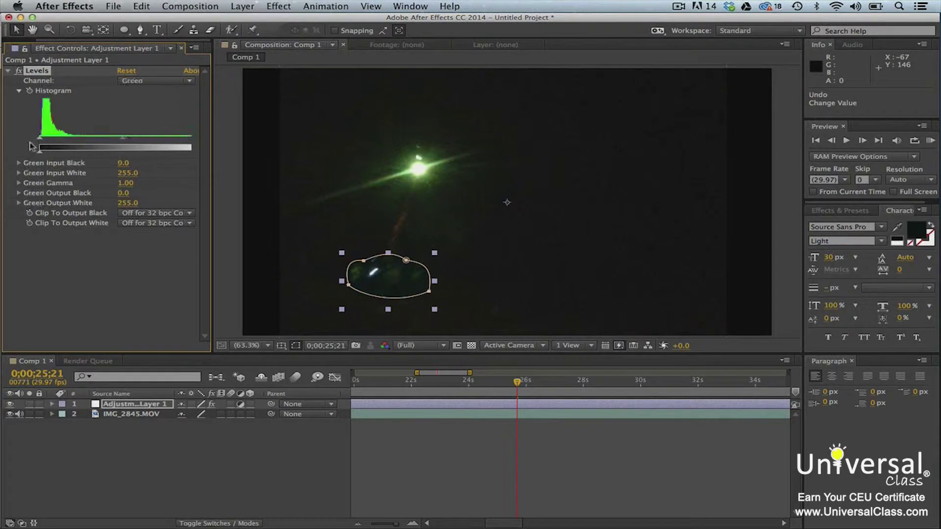
{"action": "mouse_move", "coordinate": [122, 141]}
{"action": "left_mouse_down"}
{"action": "mouse_move", "coordinate": [102, 142]}
{"action": "mouse_move", "coordinate": [113, 143]}
{"action": "left_mouse_up"}
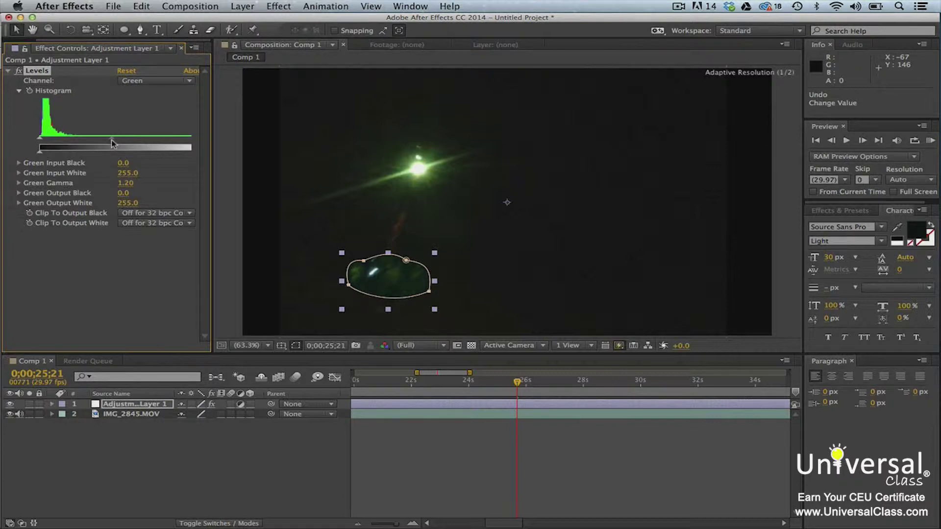
{"action": "left_click", "coordinate": [188, 81]}
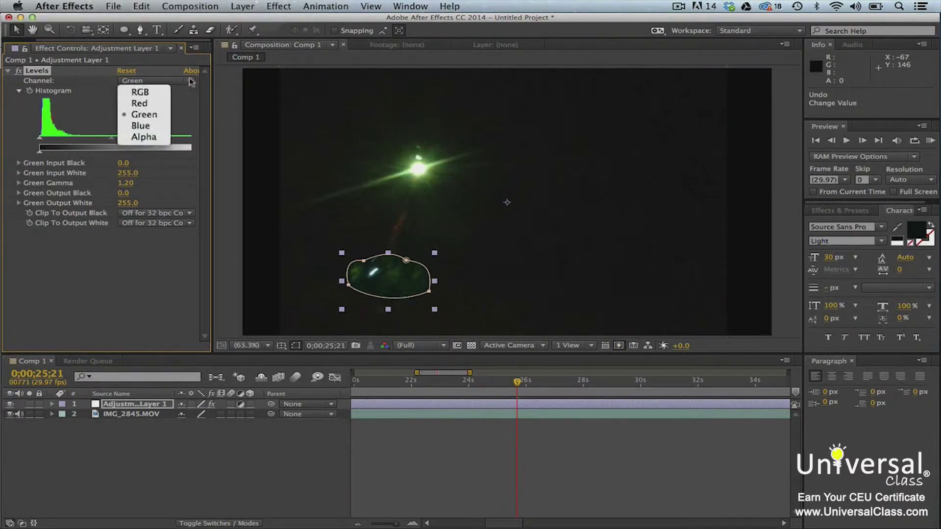
{"action": "left_click", "coordinate": [155, 126]}
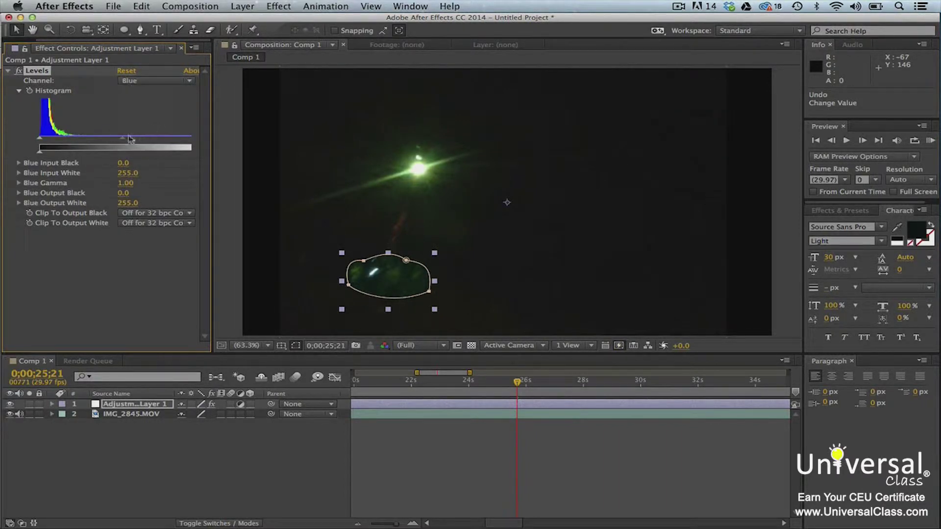
{"action": "left_click_drag", "start_coordinate": [122, 139], "coordinate": [166, 160]}
Give the adjustment layer's Mask 1 a feather of 2.0 pixels
{"action": "left_click", "coordinate": [220, 461]}
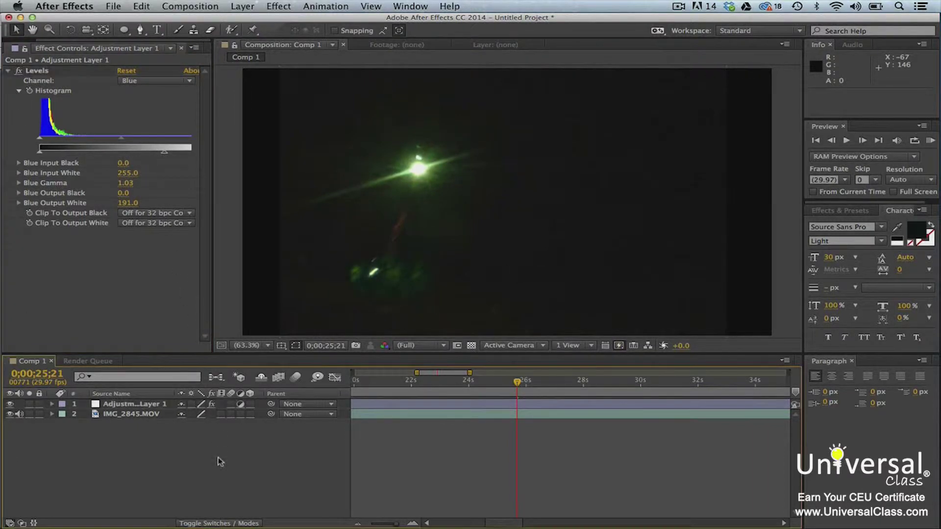
{"action": "left_click", "coordinate": [52, 405]}
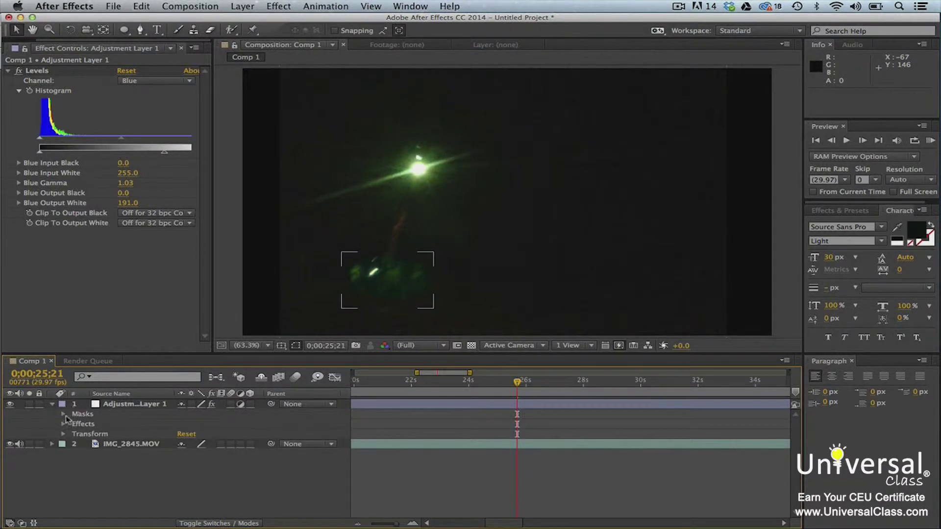
{"action": "left_click", "coordinate": [64, 415]}
{"action": "left_click", "coordinate": [97, 428]}
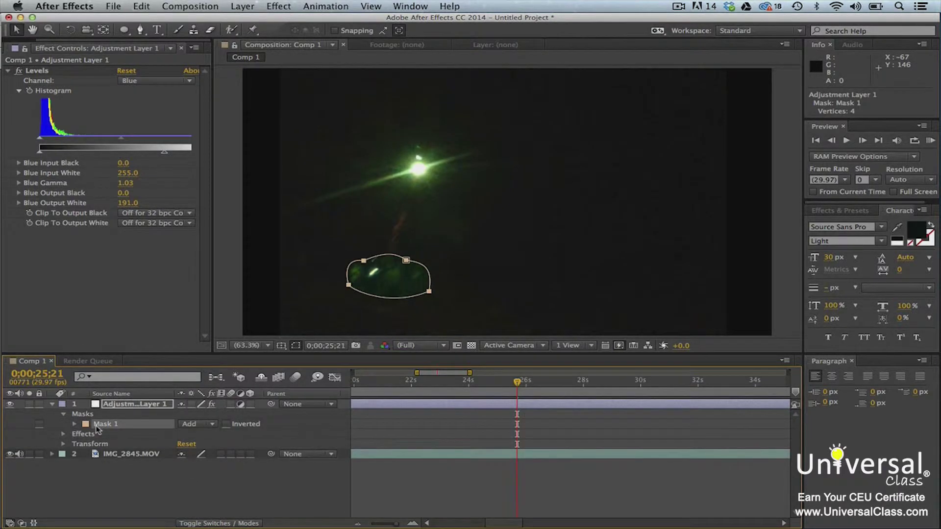
{"action": "key", "text": "f"}
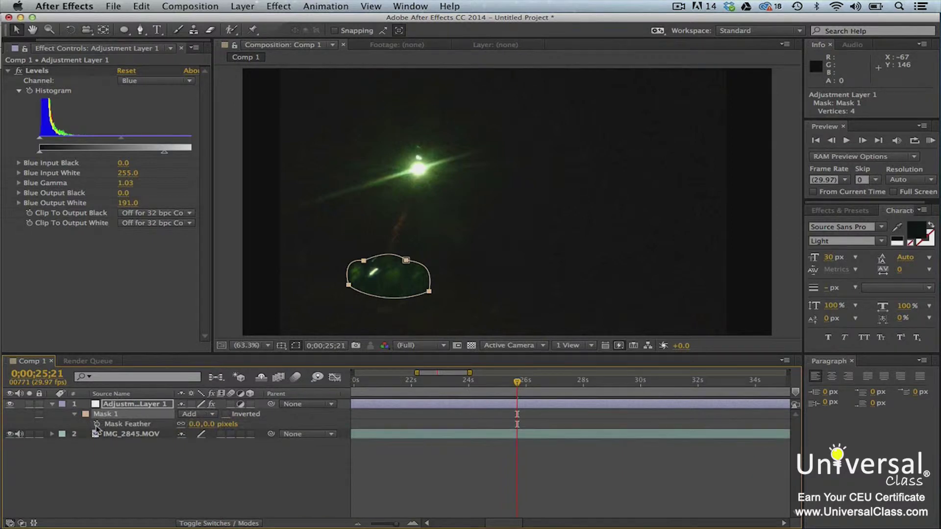
{"action": "left_click", "coordinate": [196, 424]}
{"action": "type", "text": "2"}
{"action": "key", "text": "Return"}
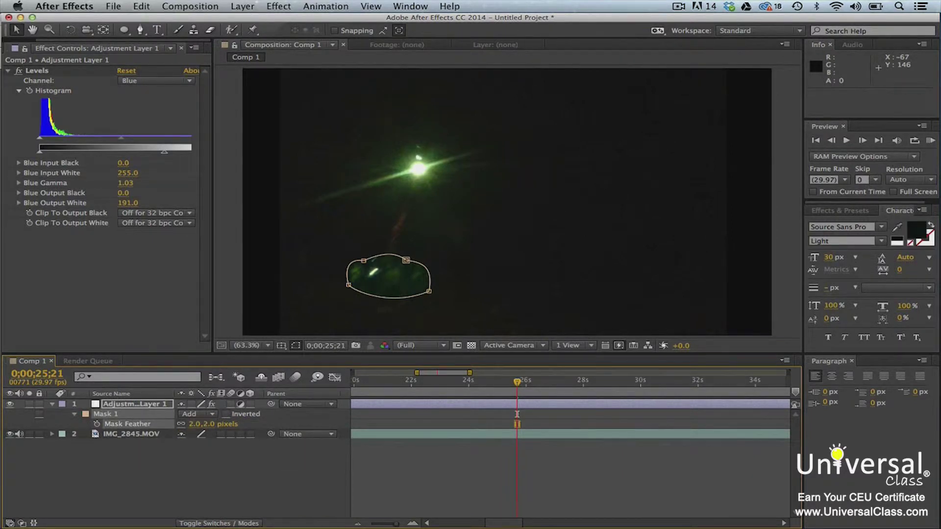
{"action": "left_click", "coordinate": [236, 478]}
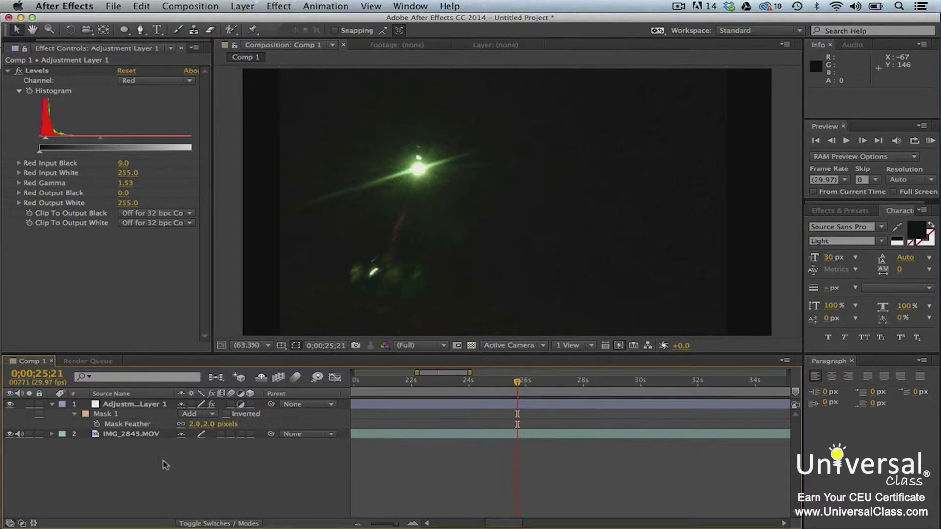
Move the adjustment layer to start near 24s and trim its out-point to 0;00;28;02
{"action": "left_click", "coordinate": [342, 407]}
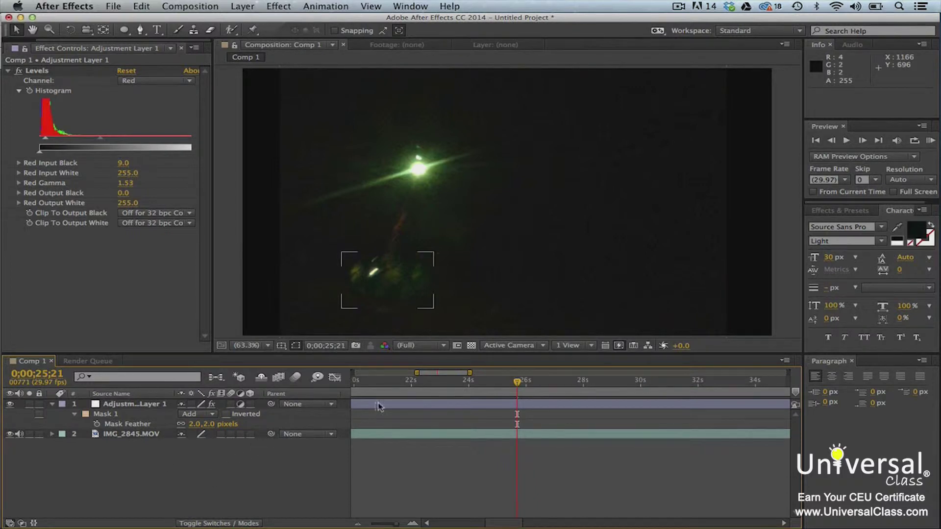
{"action": "scroll", "coordinate": [377, 407], "scroll_direction": "left", "scroll_amount": 5}
{"action": "left_click_drag", "start_coordinate": [357, 404], "coordinate": [396, 388]}
{"action": "scroll", "coordinate": [523, 409], "scroll_direction": "right", "scroll_amount": 10}
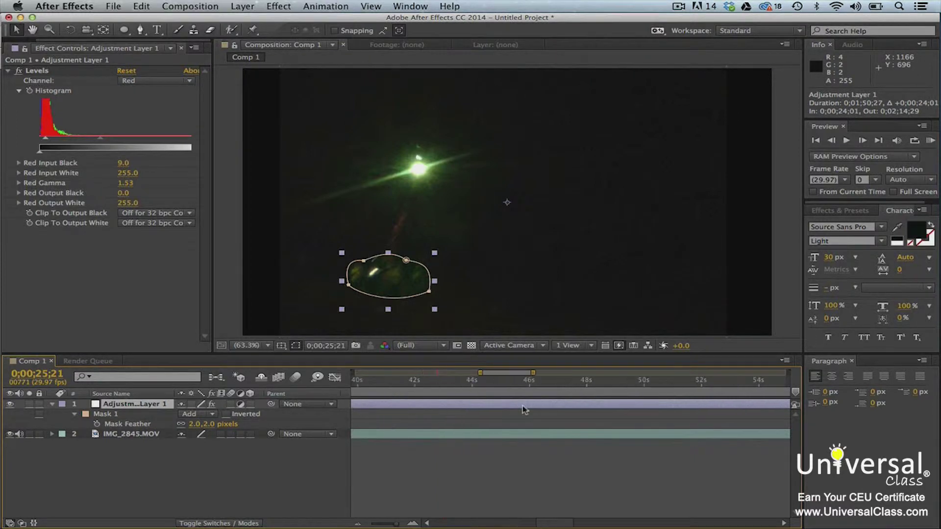
{"action": "scroll", "coordinate": [525, 410], "scroll_direction": "right", "scroll_amount": 8}
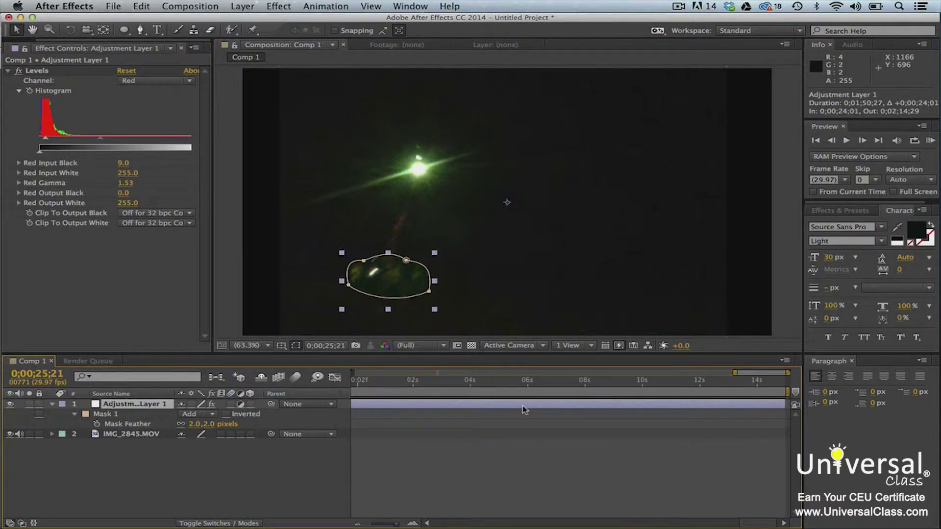
{"action": "left_click_drag", "start_coordinate": [785, 404], "coordinate": [355, 409]}
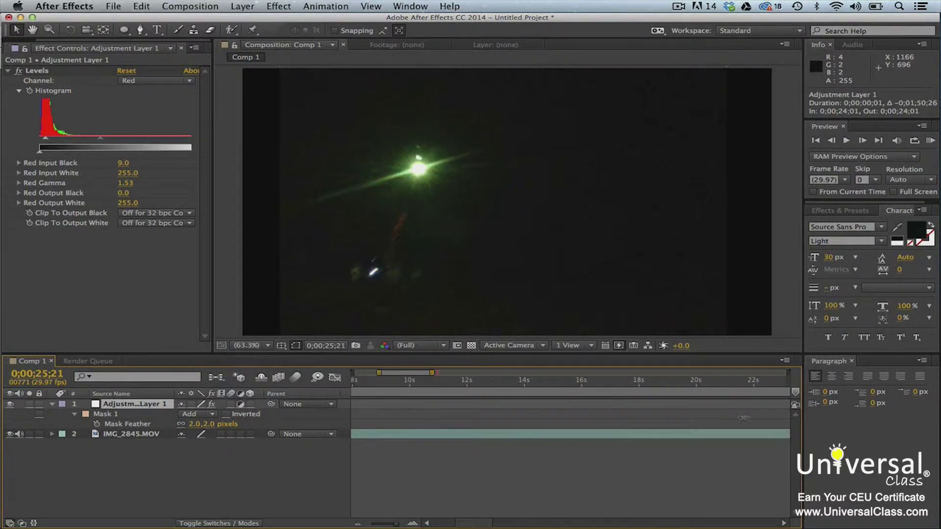
{"action": "left_click_drag", "start_coordinate": [743, 418], "coordinate": [510, 421]}
Scrub the playhead between about 24 and 26 seconds to check the correction
{"action": "left_click", "coordinate": [450, 381]}
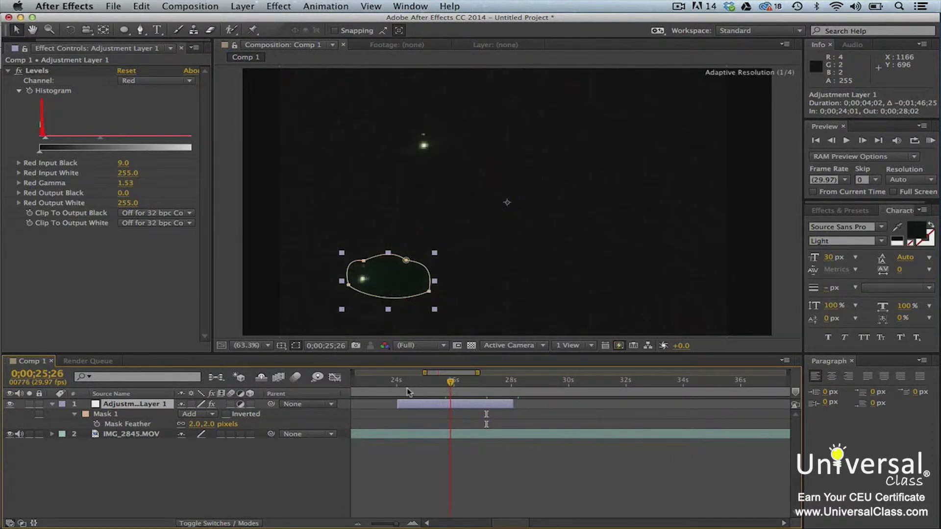
{"action": "left_click_drag", "start_coordinate": [407, 387], "coordinate": [428, 396]}
{"action": "left_click", "coordinate": [455, 392]}
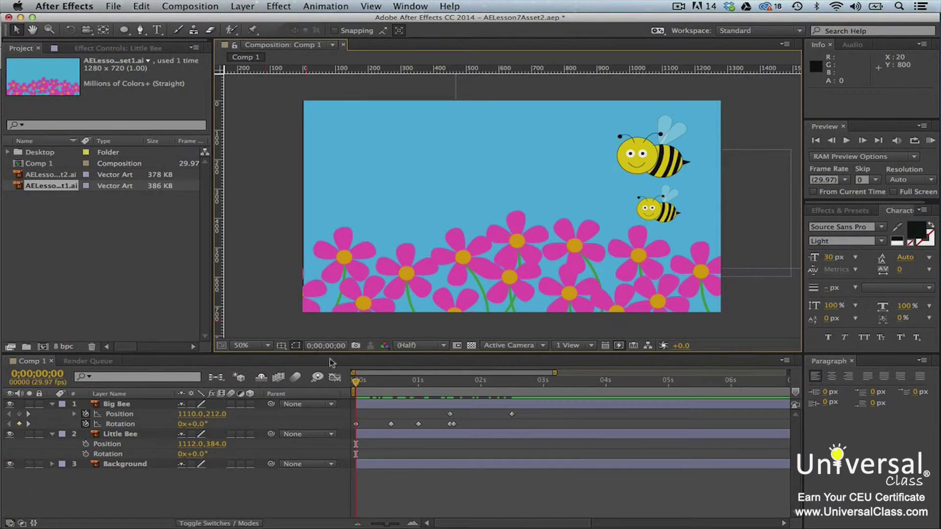
Select the Little Bee layer in Comp 1
{"action": "left_click", "coordinate": [171, 434]}
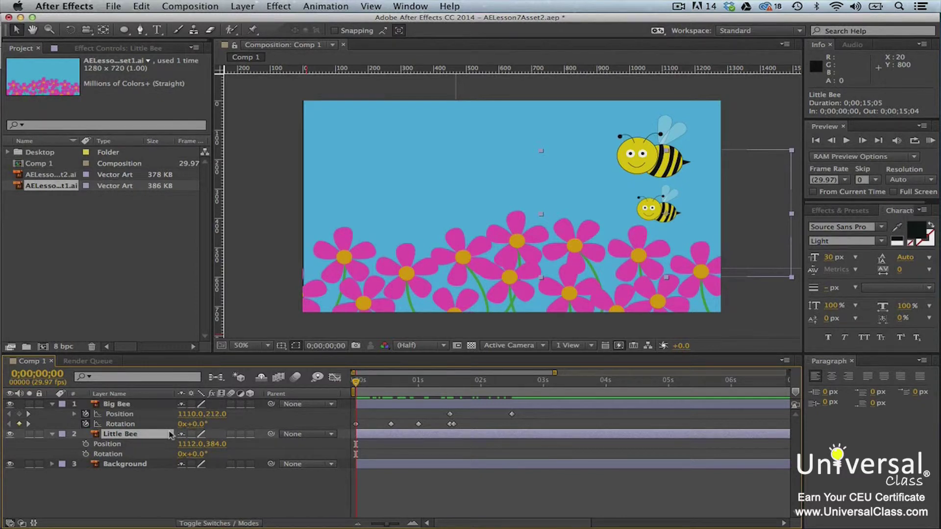
Add an expression linking Little Bee's Position to Big Bee's Position
{"action": "left_click", "coordinate": [86, 444], "text": "alt"}
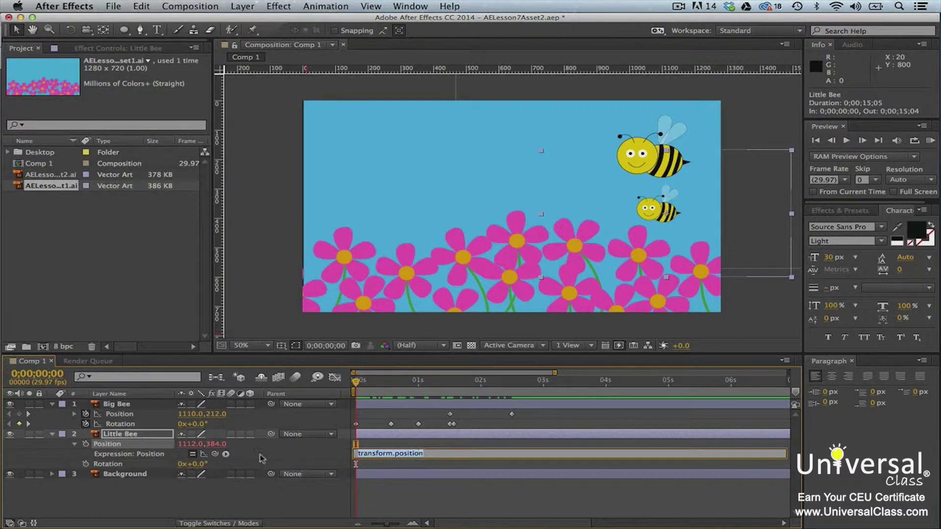
{"action": "left_click_drag", "start_coordinate": [215, 455], "coordinate": [144, 417]}
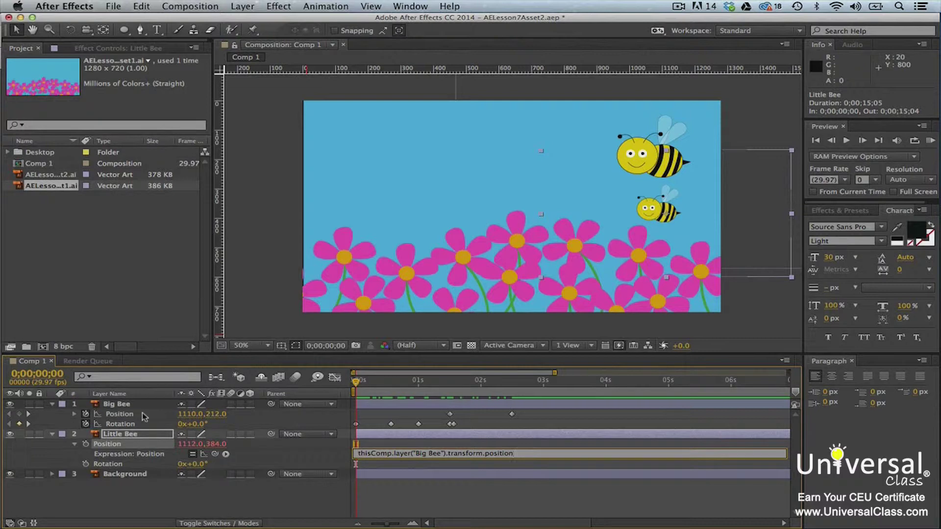
{"action": "key", "text": "KP_Enter"}
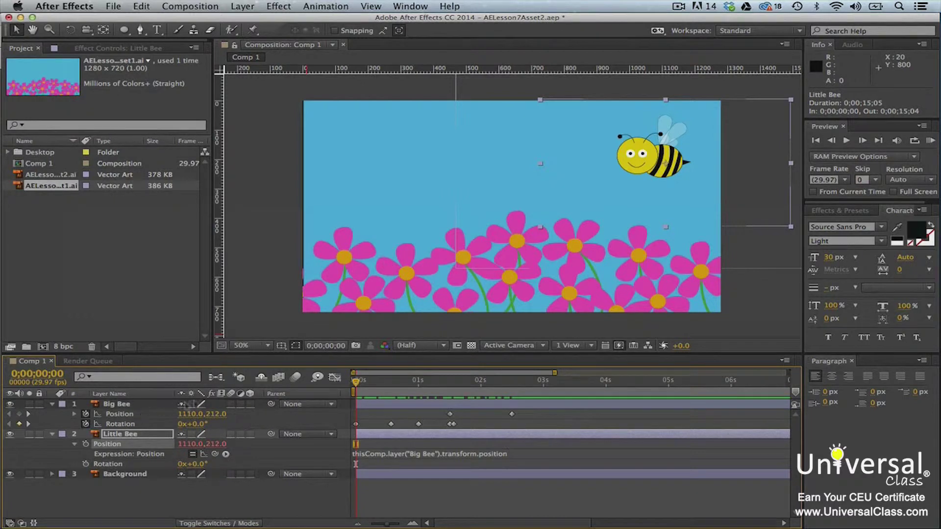
{"action": "left_click_drag", "start_coordinate": [356, 382], "coordinate": [528, 392]}
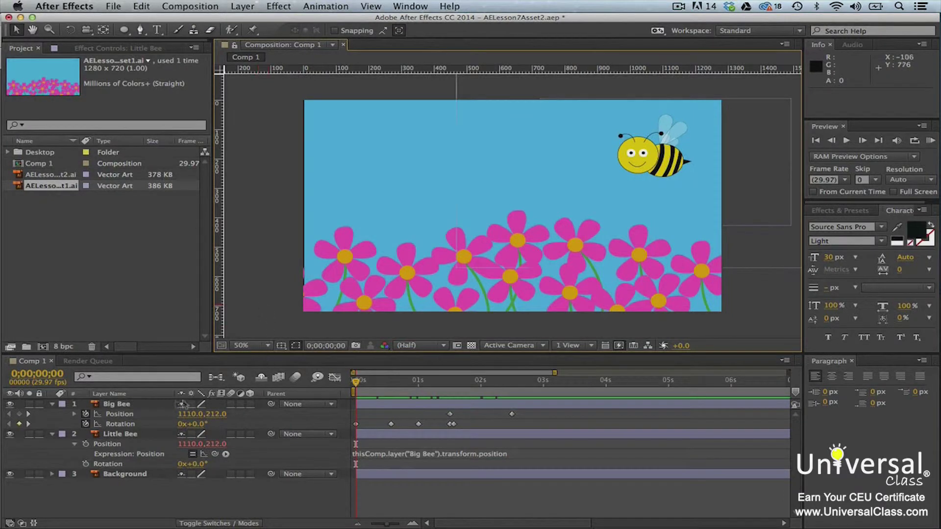
{"action": "left_click", "coordinate": [158, 404]}
Pre-compose Big Bee, Little Bee and Background into a composition named 'Bees', opening it
{"action": "left_click", "coordinate": [159, 475], "text": "shift"}
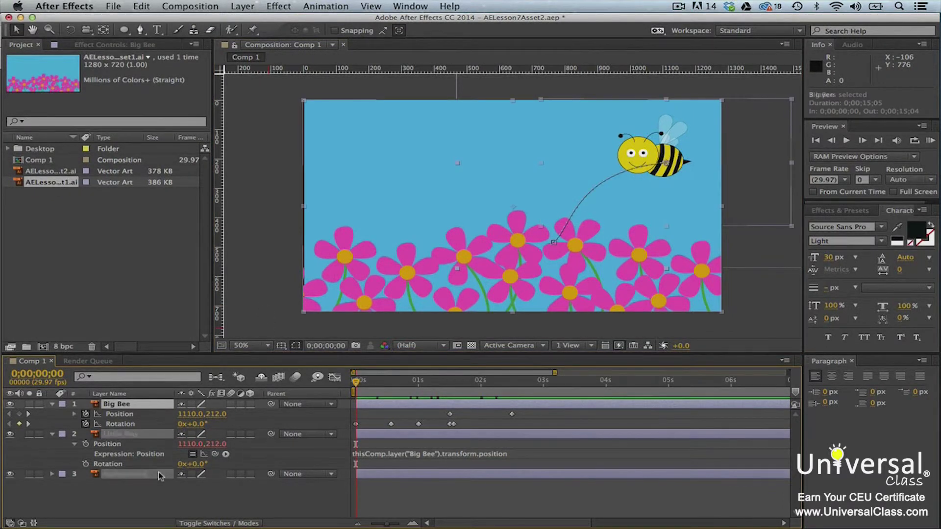
{"action": "left_click", "coordinate": [243, 6]}
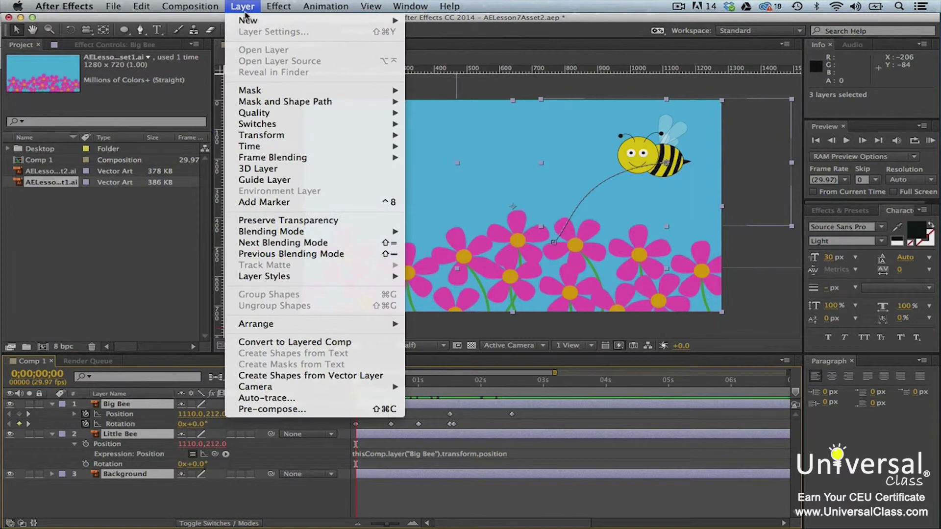
{"action": "left_click", "coordinate": [294, 409]}
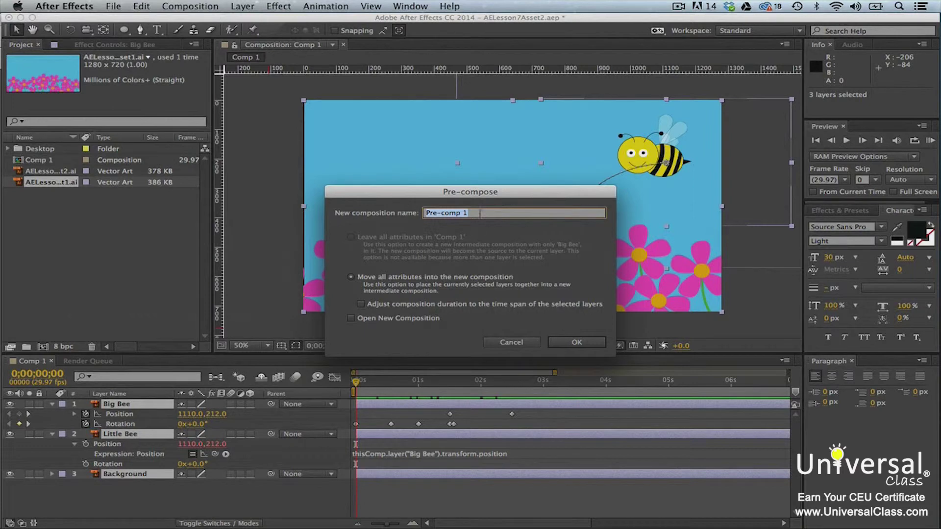
{"action": "type", "text": "Bees"}
{"action": "left_click", "coordinate": [351, 319]}
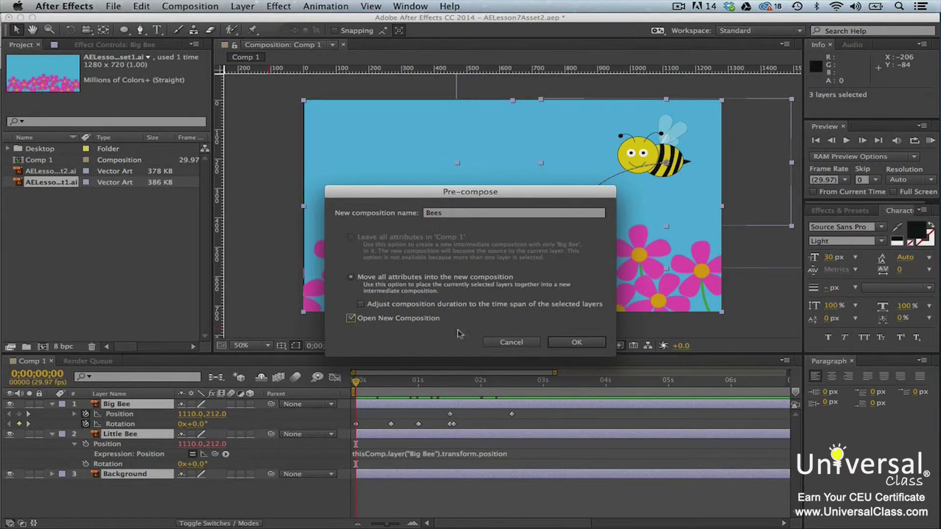
{"action": "left_click", "coordinate": [564, 344]}
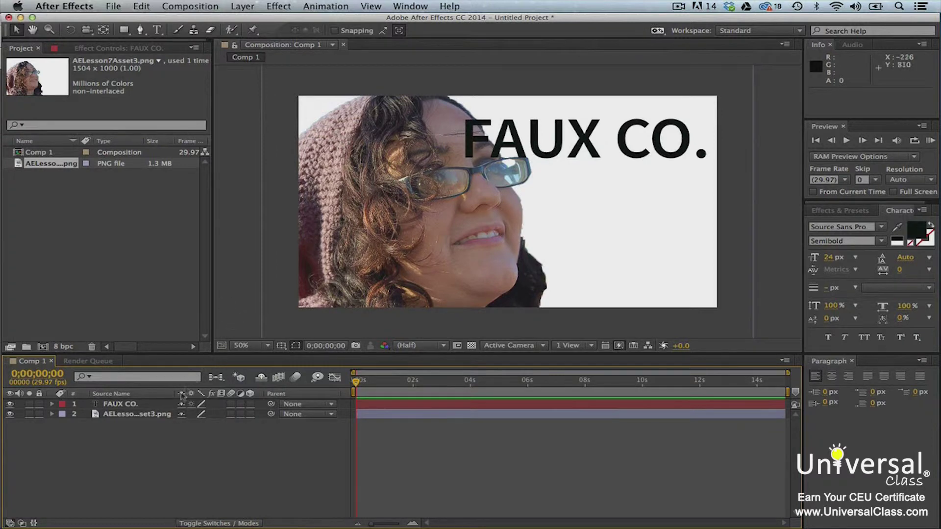
Duplicate the portrait photo layer and move the copy above FAUX CO
{"action": "left_click", "coordinate": [164, 415]}
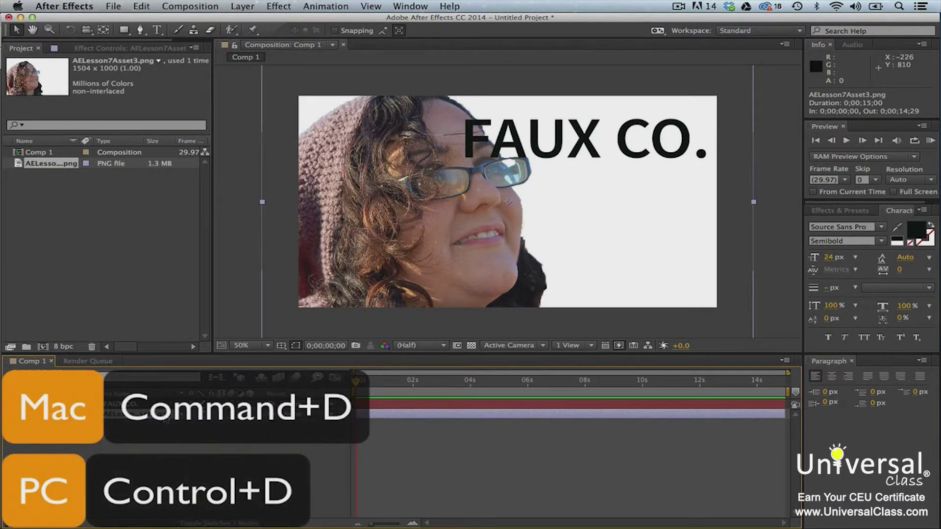
{"action": "key", "text": "super+d"}
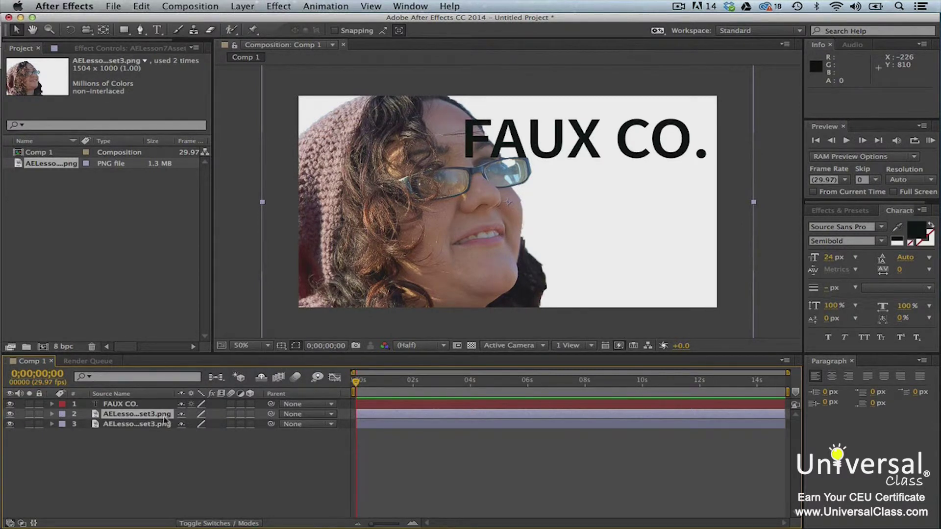
{"action": "left_click_drag", "start_coordinate": [164, 423], "coordinate": [165, 403]}
Apply Black & White to the top photo and darken the reds and yellows
{"action": "left_click", "coordinate": [278, 6]}
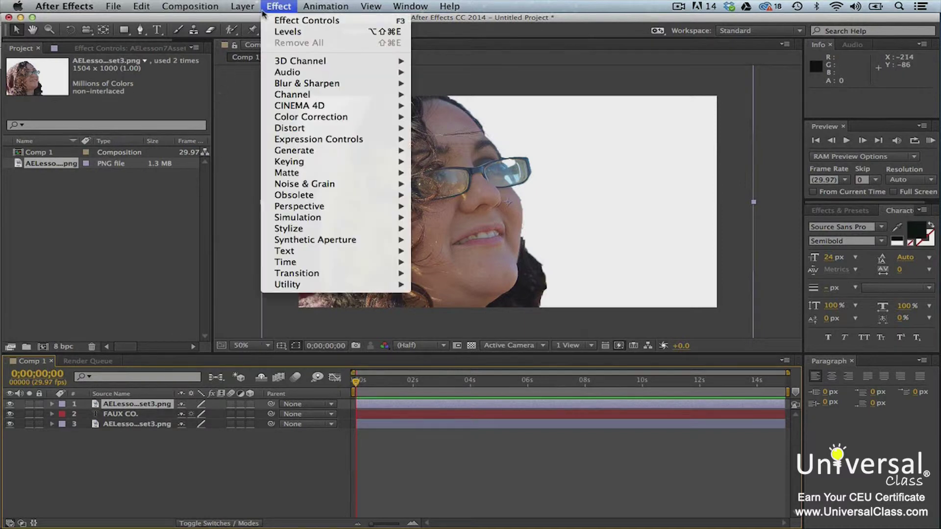
{"action": "mouse_move", "coordinate": [346, 116]}
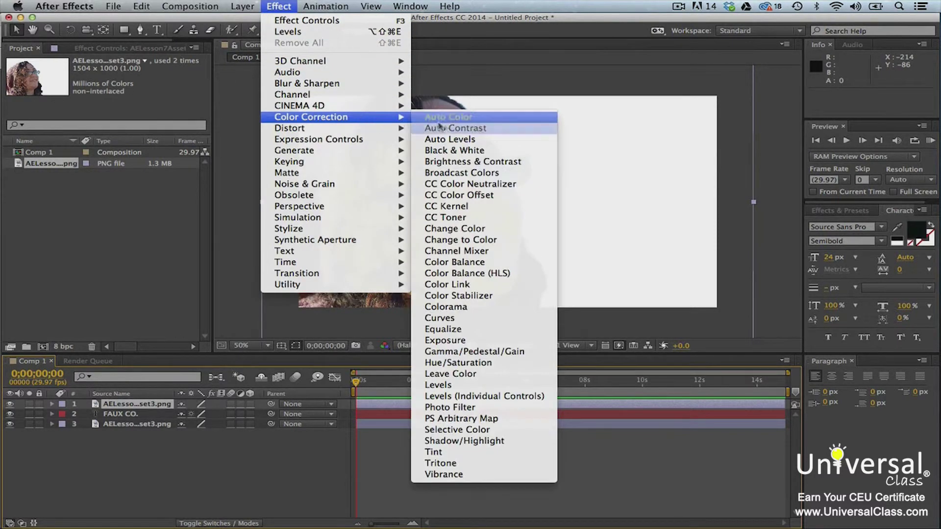
{"action": "left_click", "coordinate": [461, 150]}
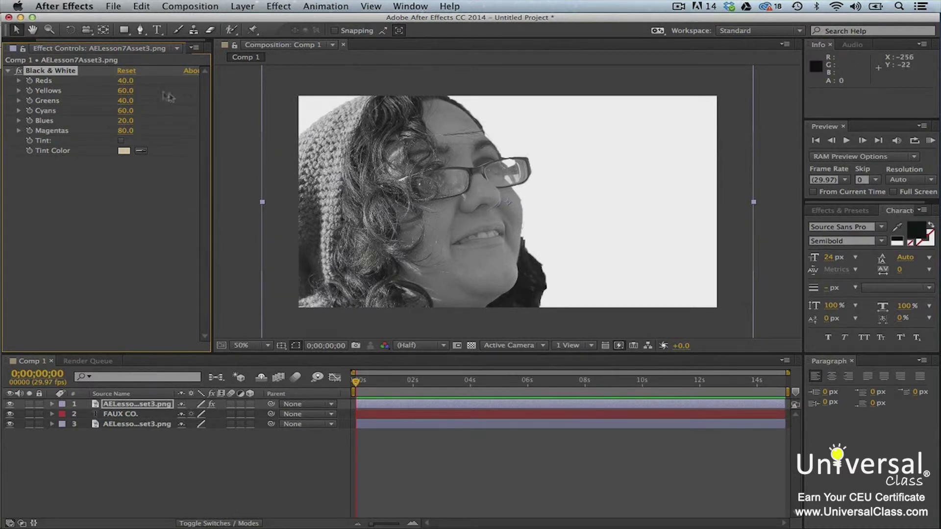
{"action": "left_click_drag", "start_coordinate": [125, 81], "coordinate": [3, 95]}
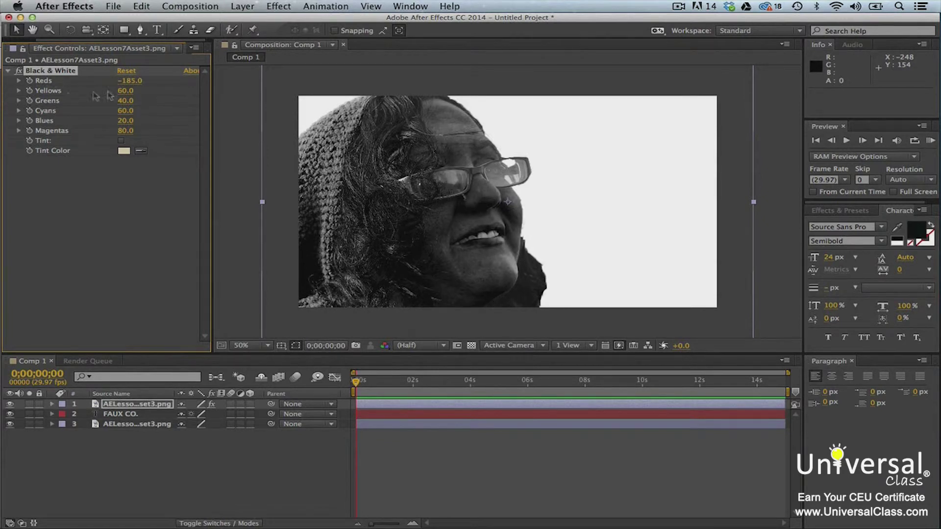
{"action": "left_click_drag", "start_coordinate": [131, 93], "coordinate": [3, 123]}
{"action": "left_click_drag", "start_coordinate": [126, 102], "coordinate": [3, 116]}
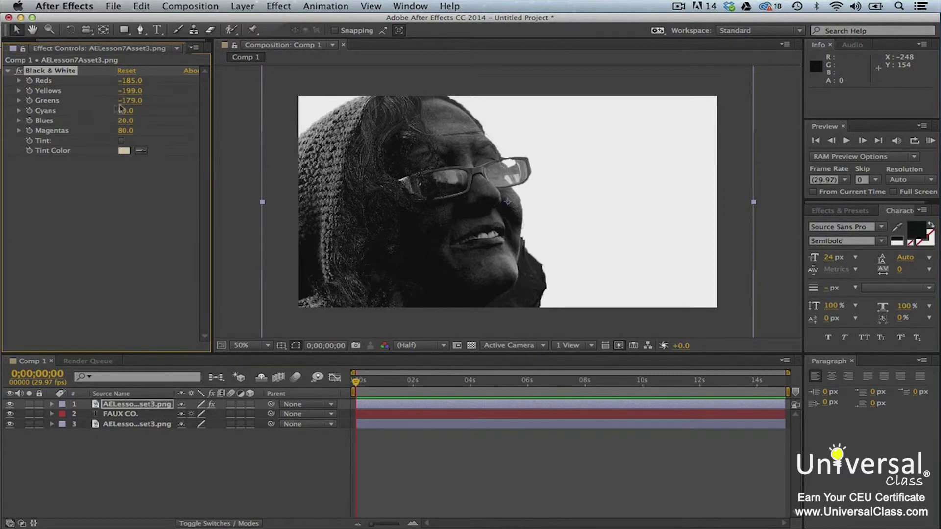
Bring greens, cyans, blues, magentas and reds all down to -200
{"action": "left_click_drag", "start_coordinate": [134, 101], "coordinate": [60, 107]}
{"action": "left_click_drag", "start_coordinate": [127, 112], "coordinate": [3, 138]}
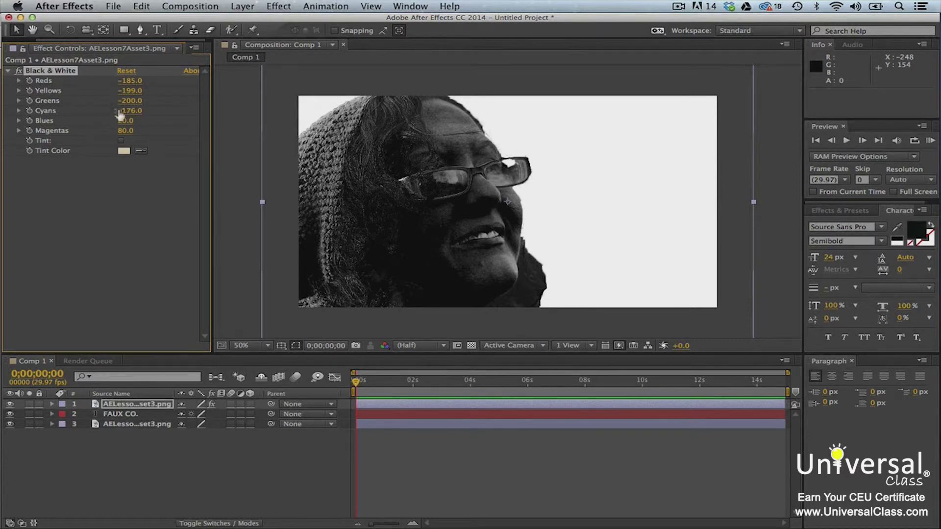
{"action": "left_click_drag", "start_coordinate": [120, 111], "coordinate": [54, 110]}
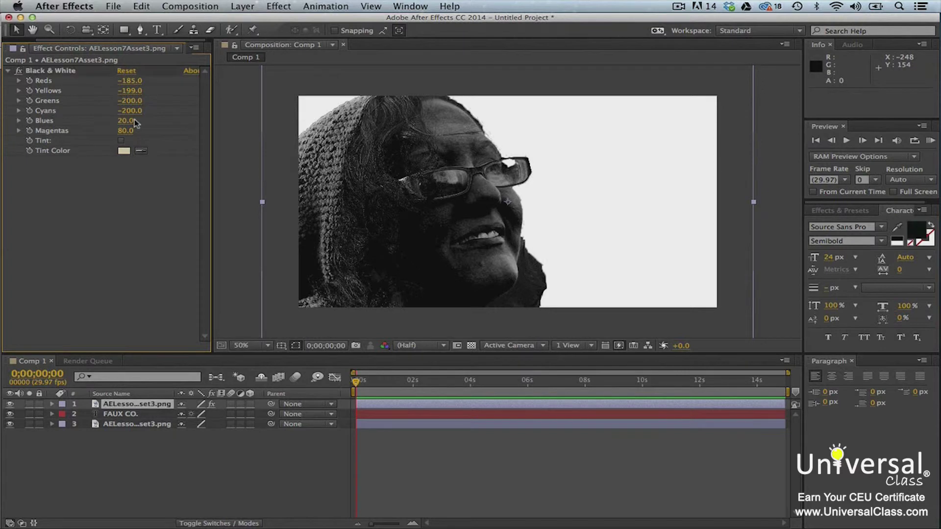
{"action": "left_click_drag", "start_coordinate": [129, 123], "coordinate": [3, 120]}
{"action": "left_click_drag", "start_coordinate": [133, 122], "coordinate": [52, 120]}
{"action": "left_click_drag", "start_coordinate": [126, 130], "coordinate": [30, 135]}
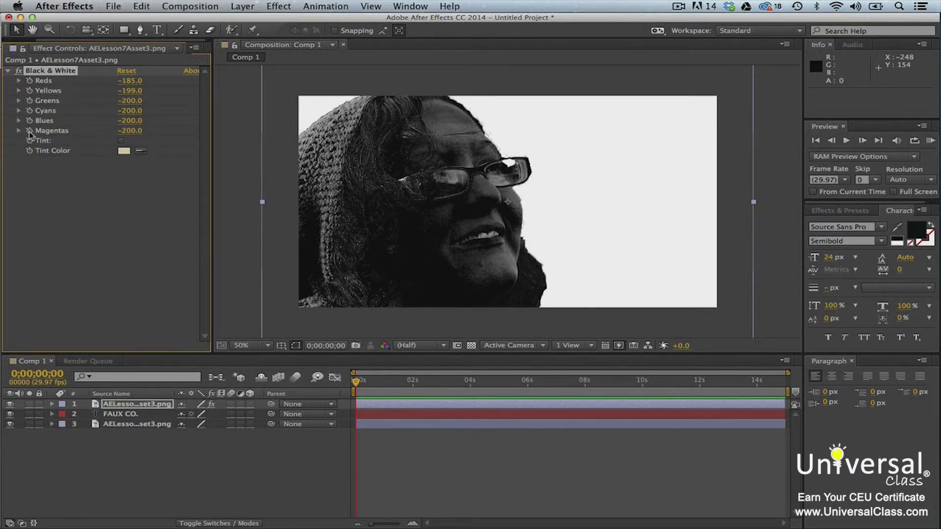
{"action": "left_click_drag", "start_coordinate": [130, 81], "coordinate": [106, 92]}
{"action": "left_click", "coordinate": [279, 6]}
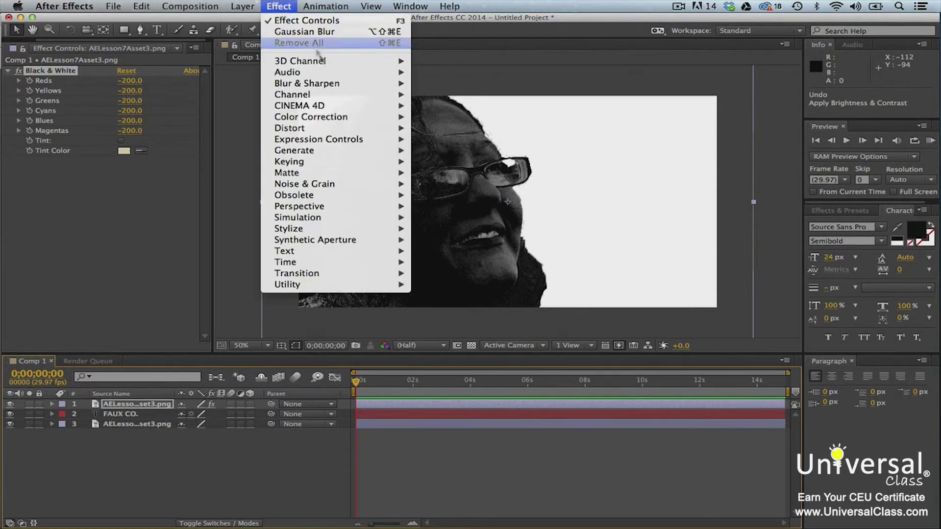
Add Brightness & Contrast to the top photo with Brightness -150 and Contrast 100
{"action": "mouse_move", "coordinate": [346, 117]}
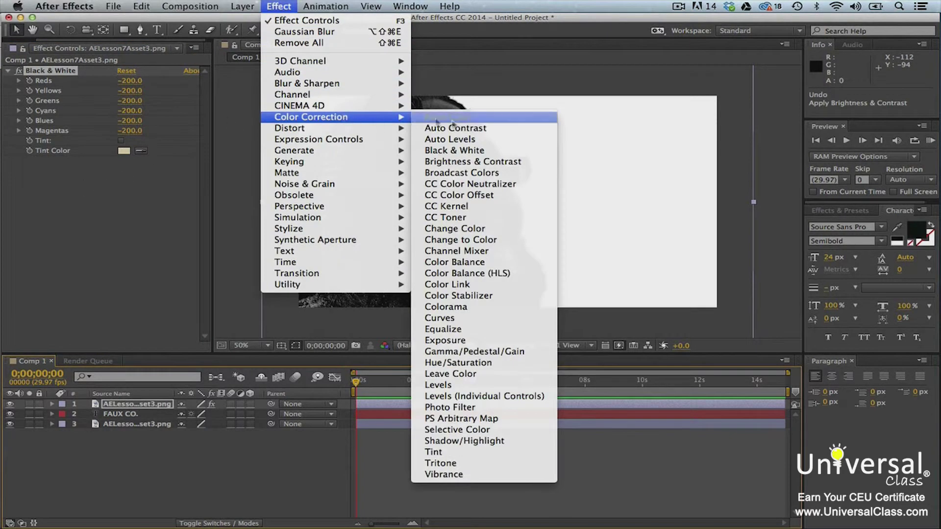
{"action": "left_click", "coordinate": [473, 162]}
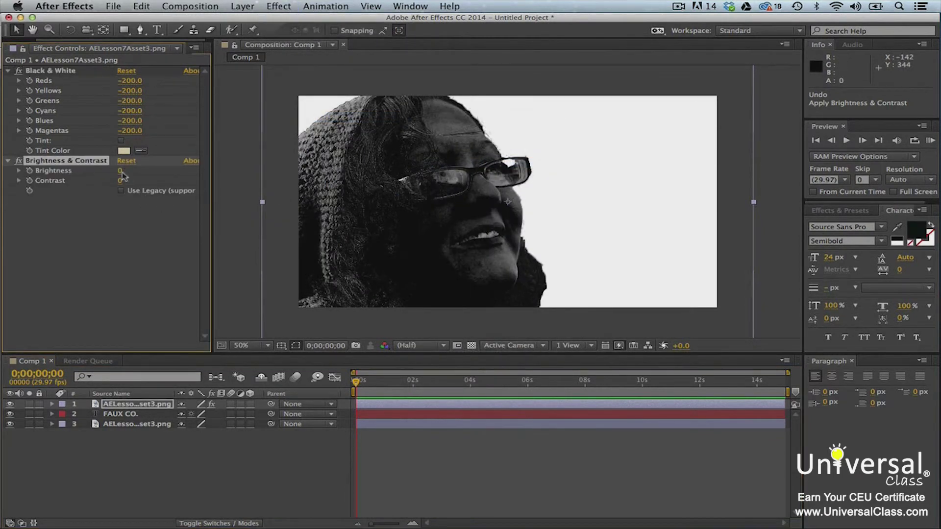
{"action": "left_click_drag", "start_coordinate": [123, 171], "coordinate": [4, 162]}
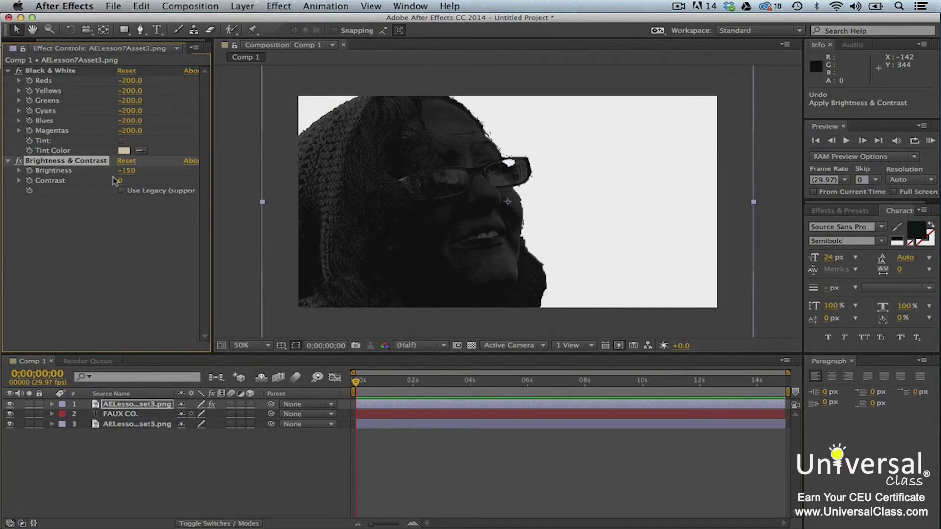
{"action": "left_click_drag", "start_coordinate": [116, 181], "coordinate": [299, 188]}
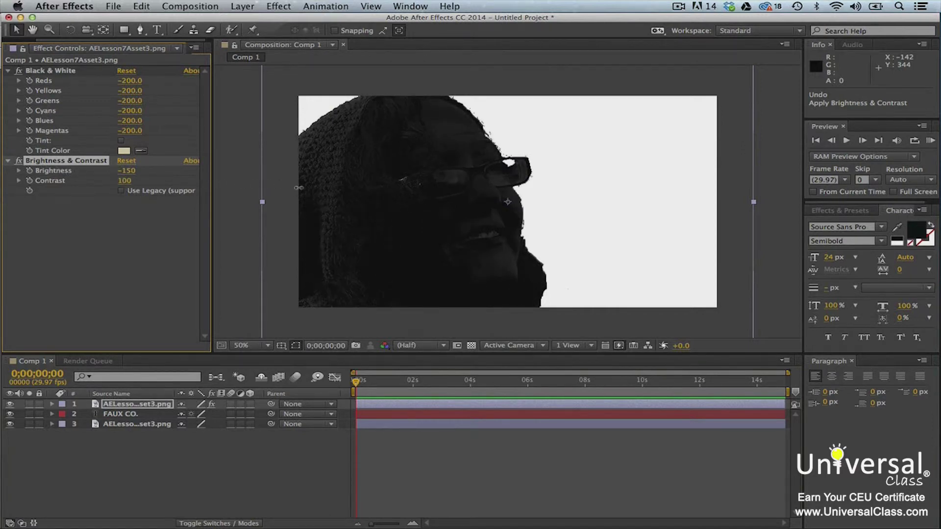
Add a Gaussian Blur with Blurriness 24.8 to the top photo
{"action": "left_click", "coordinate": [278, 7]}
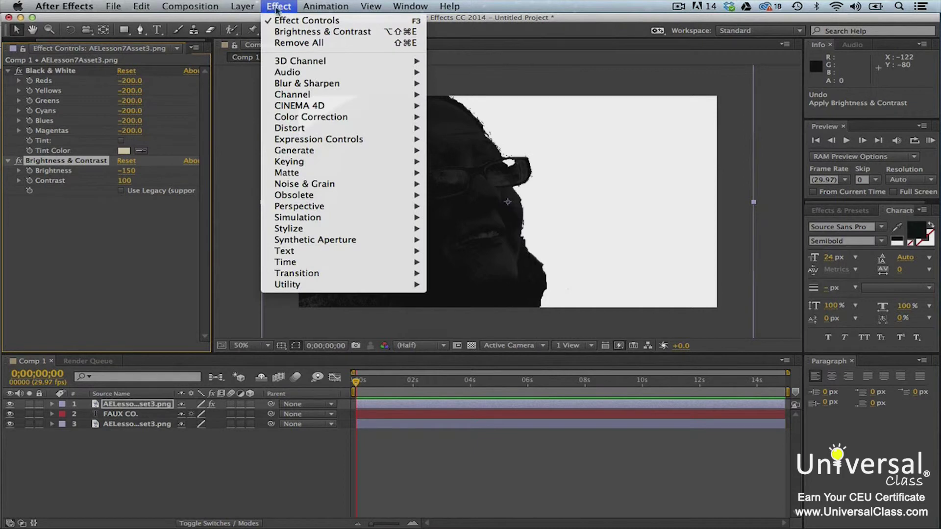
{"action": "mouse_move", "coordinate": [338, 87]}
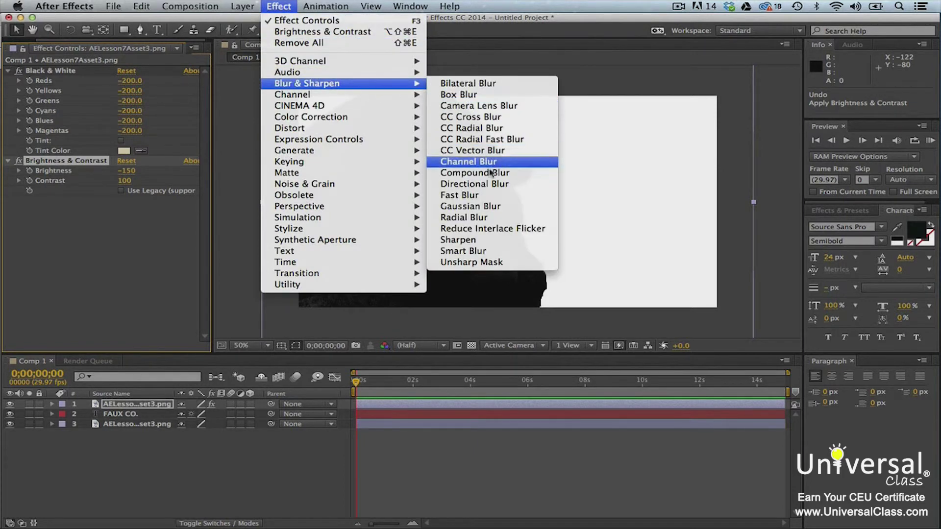
{"action": "left_click", "coordinate": [498, 206]}
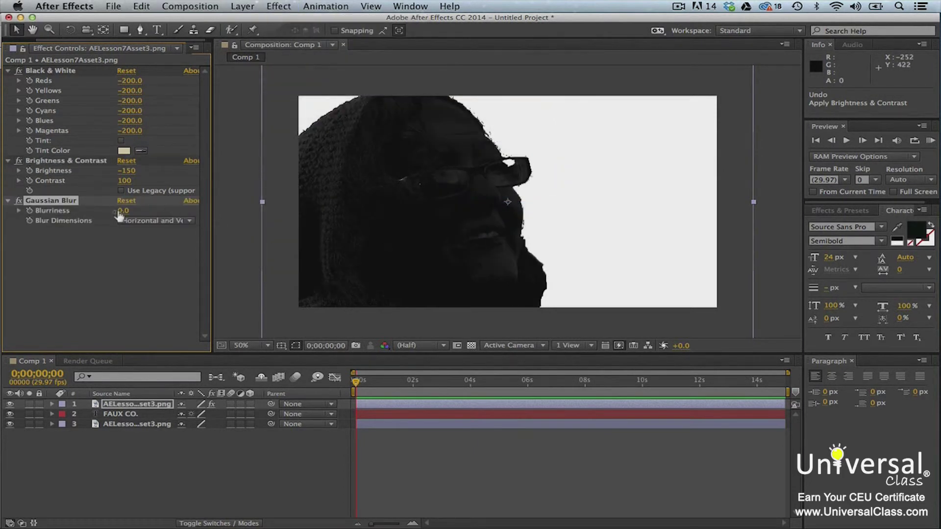
{"action": "left_click_drag", "start_coordinate": [120, 216], "coordinate": [297, 225]}
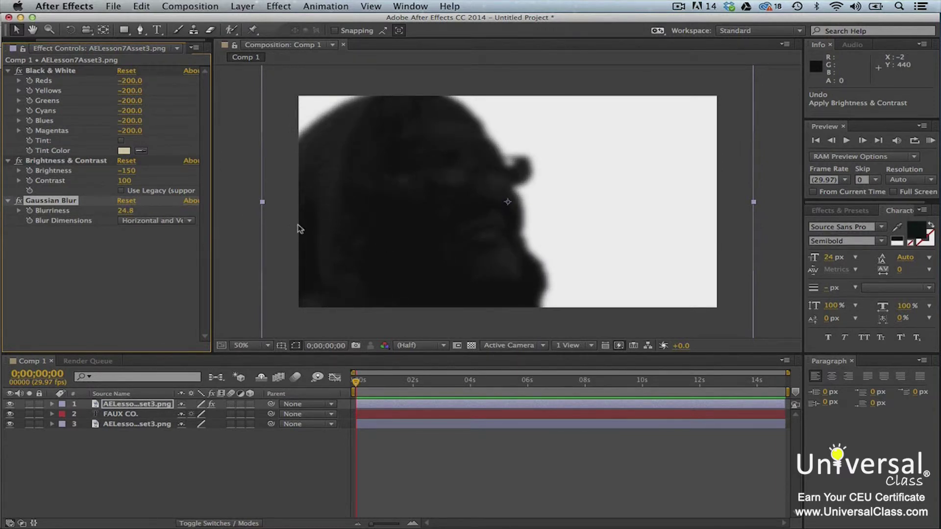
{"action": "left_click", "coordinate": [247, 524]}
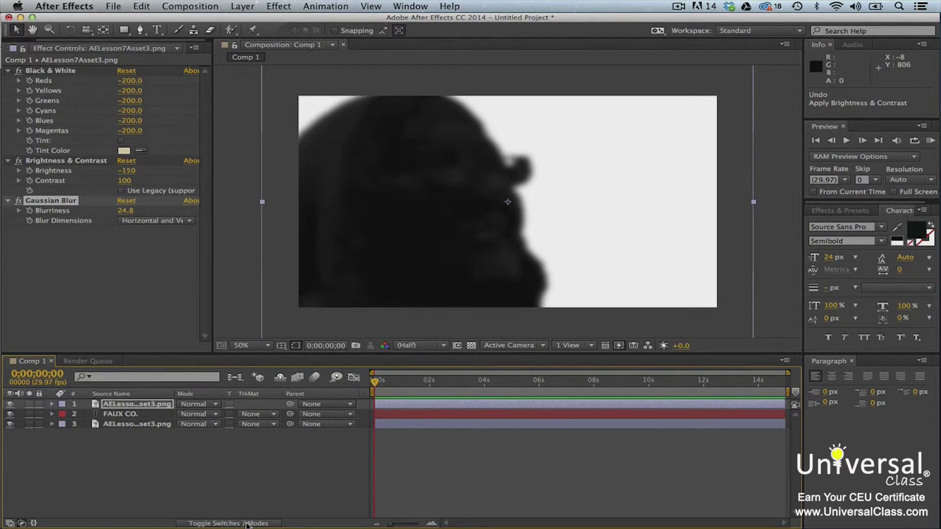
Use the blurred photo as FAUX CO.'s luma matte and draw a closed forehead mask
{"action": "left_click", "coordinate": [275, 416]}
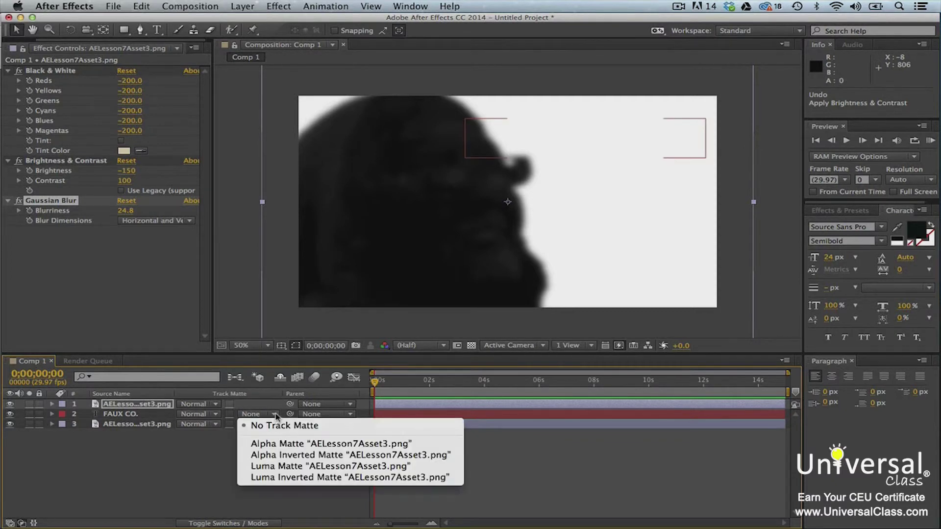
{"action": "left_click", "coordinate": [288, 467]}
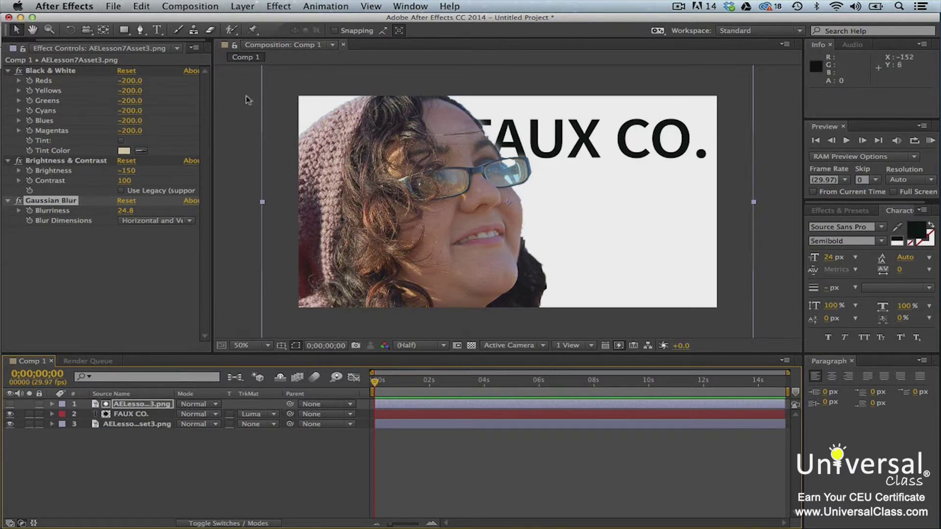
{"action": "left_click", "coordinate": [140, 30]}
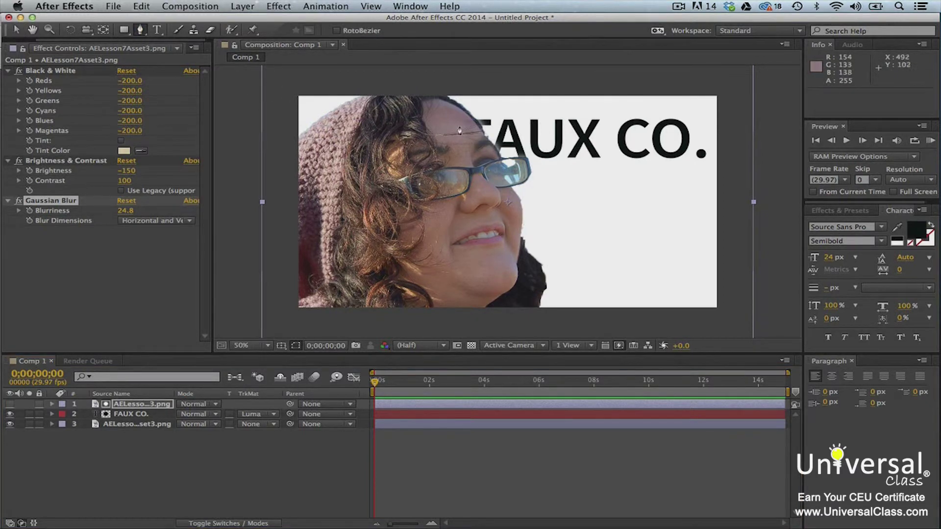
{"action": "left_click", "coordinate": [462, 111]}
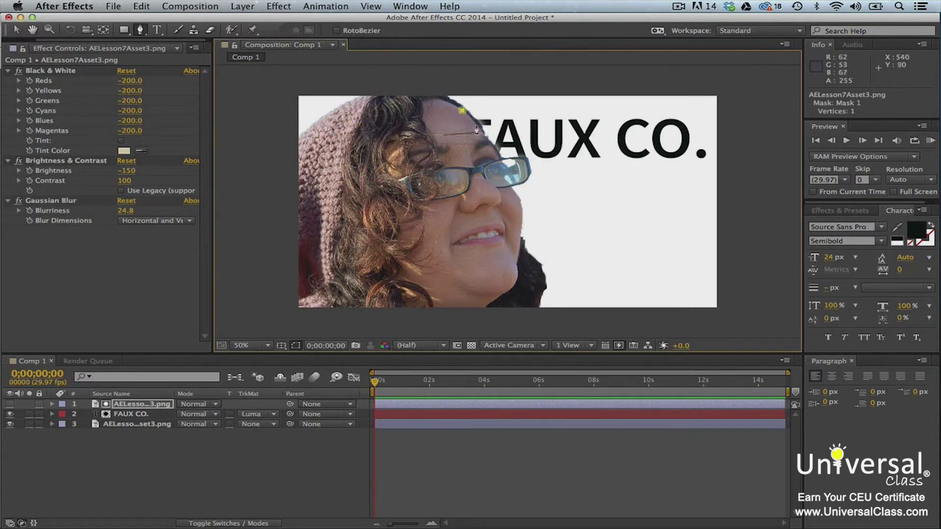
{"action": "left_click_drag", "start_coordinate": [491, 147], "coordinate": [497, 163]}
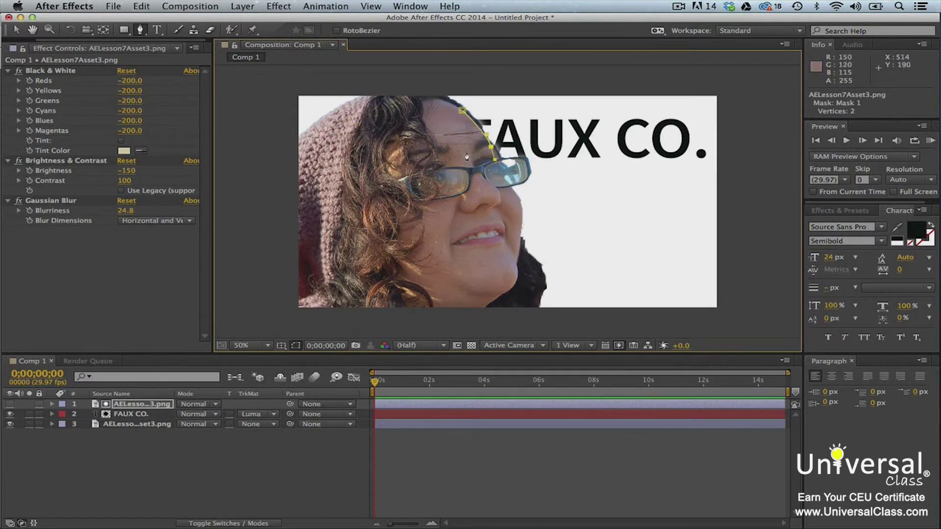
{"action": "left_click_drag", "start_coordinate": [496, 163], "coordinate": [444, 100]}
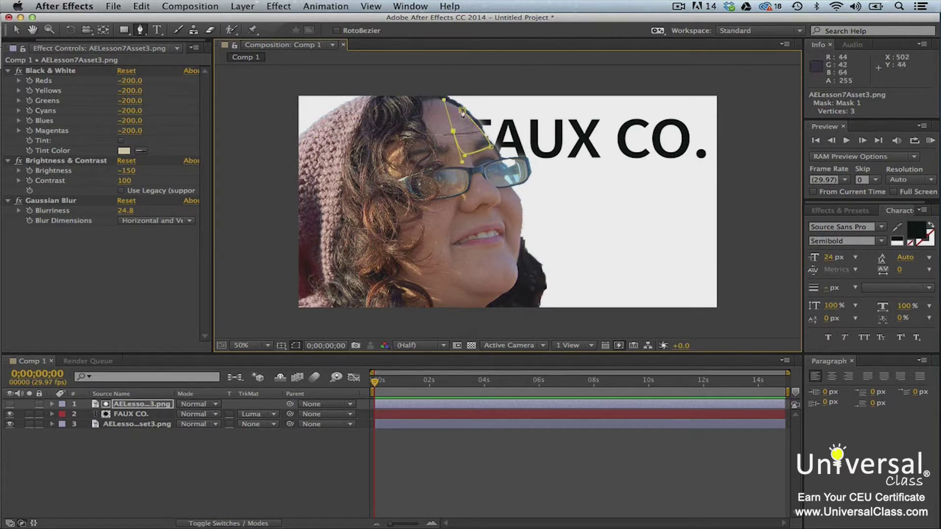
{"action": "left_click", "coordinate": [462, 110]}
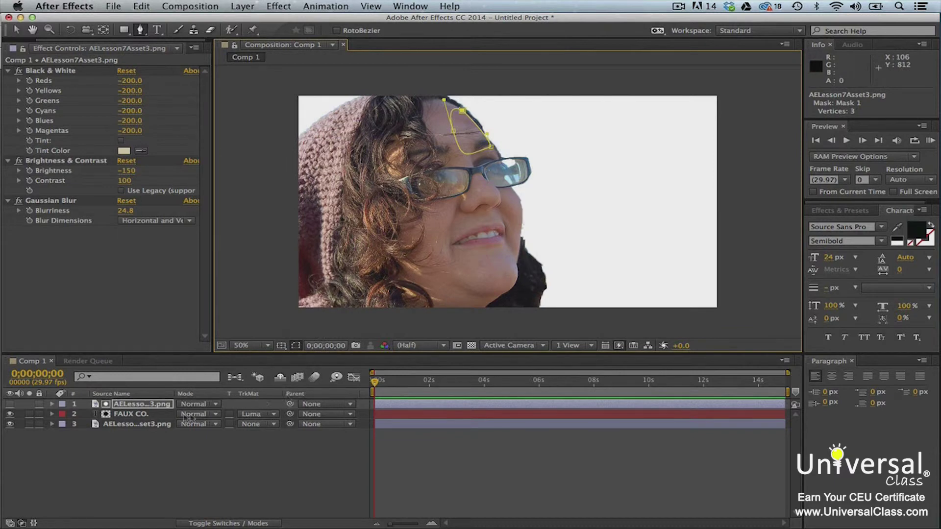
Set the photo's Mask 1 mode to Subtract
{"action": "key", "text": "m"}
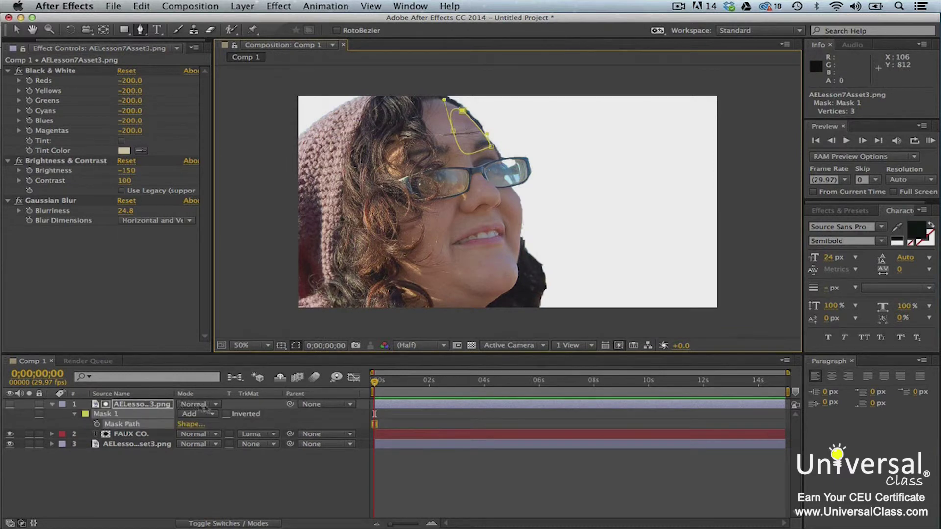
{"action": "left_click", "coordinate": [212, 415]}
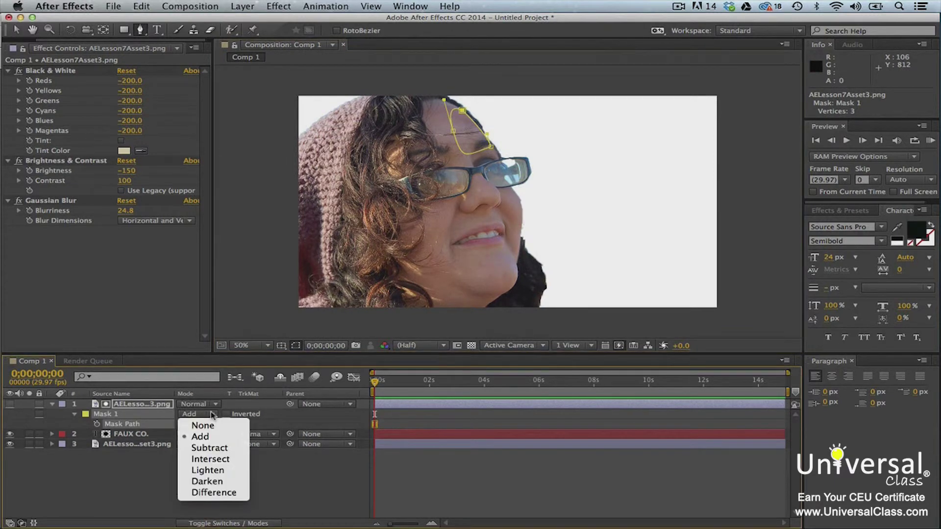
{"action": "left_click", "coordinate": [218, 448]}
{"action": "left_click", "coordinate": [219, 478]}
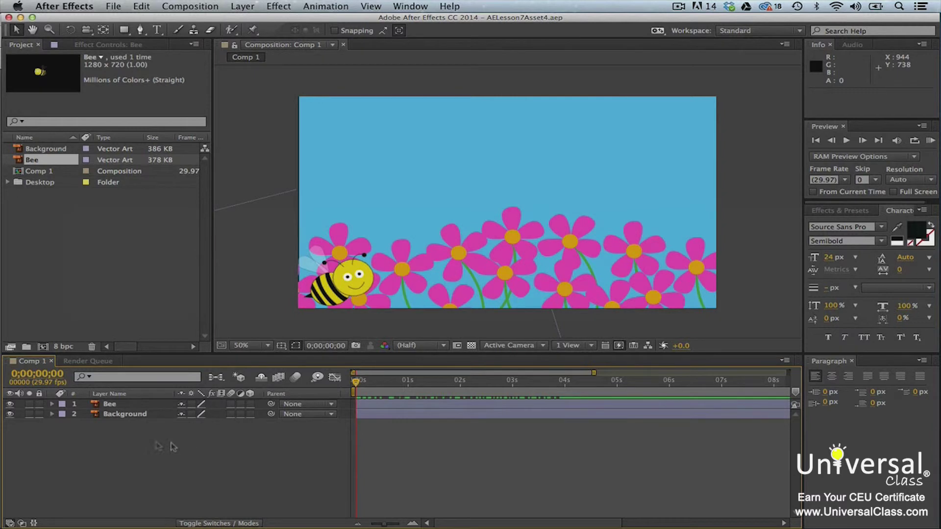
Reveal the Bee layer's Transform keyframes and move the current time to 0;00;01;01
{"action": "left_click", "coordinate": [51, 405]}
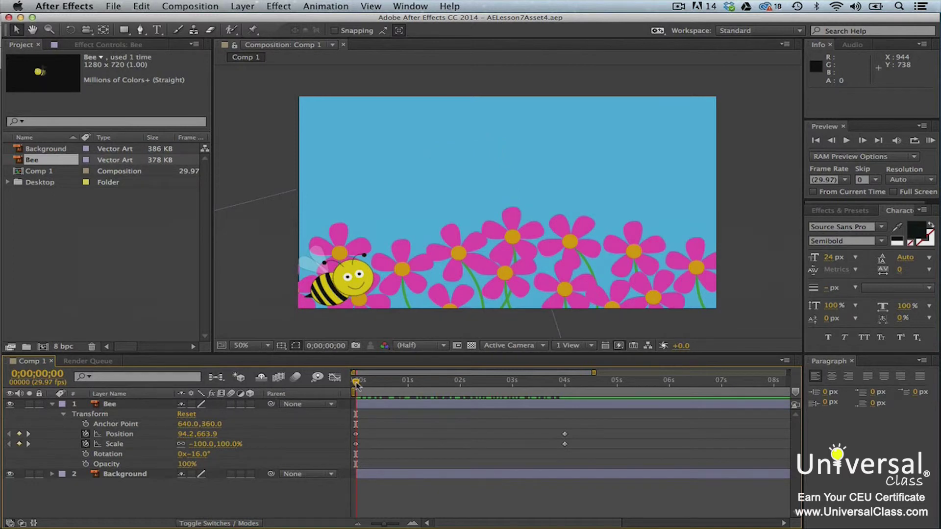
{"action": "left_click_drag", "start_coordinate": [355, 382], "coordinate": [410, 387]}
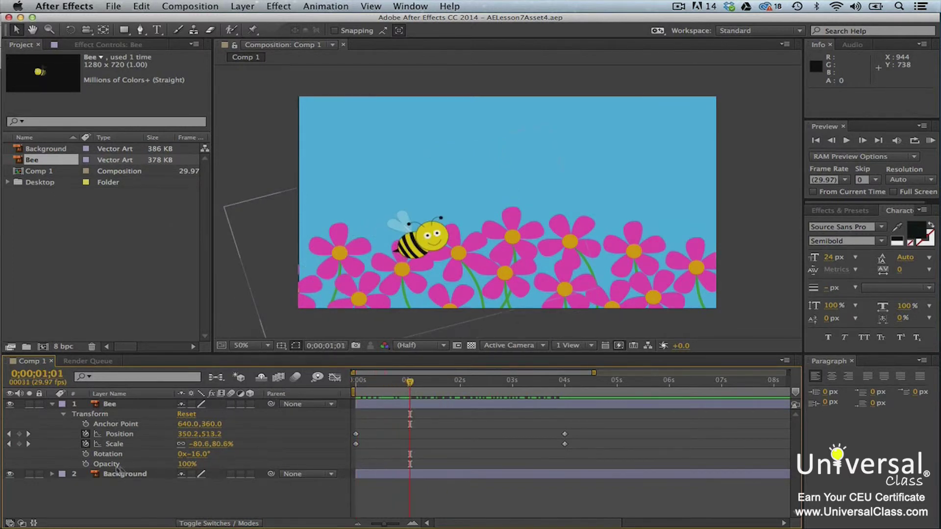
Keyframe the bee's Opacity from 100% at 1;01 to 0% at 4;00, then return to the start
{"action": "left_click", "coordinate": [85, 464]}
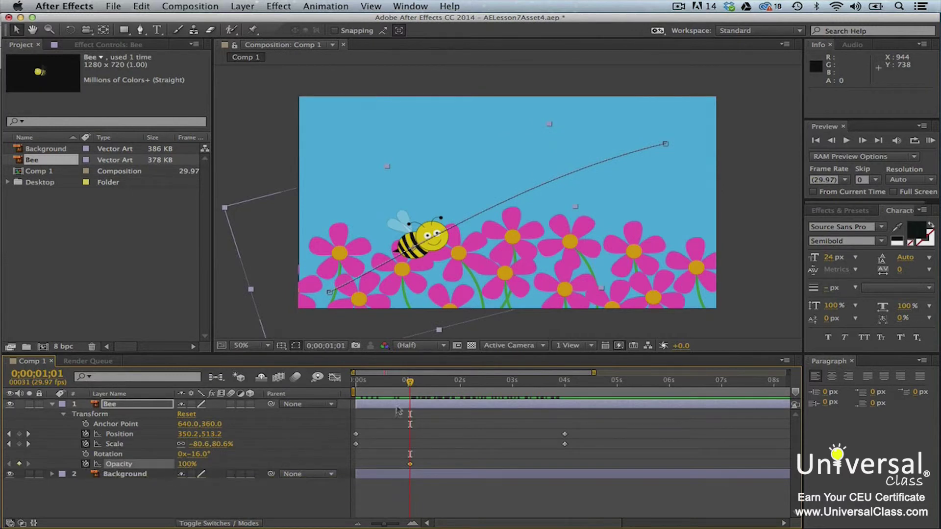
{"action": "left_click_drag", "start_coordinate": [409, 387], "coordinate": [565, 391]}
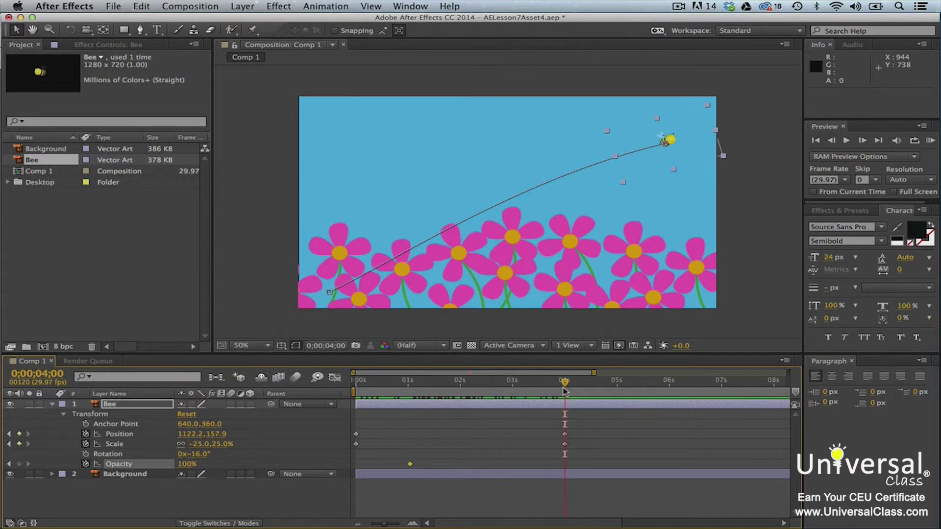
{"action": "left_click", "coordinate": [186, 464]}
{"action": "type", "text": "0"}
{"action": "key", "text": "Return"}
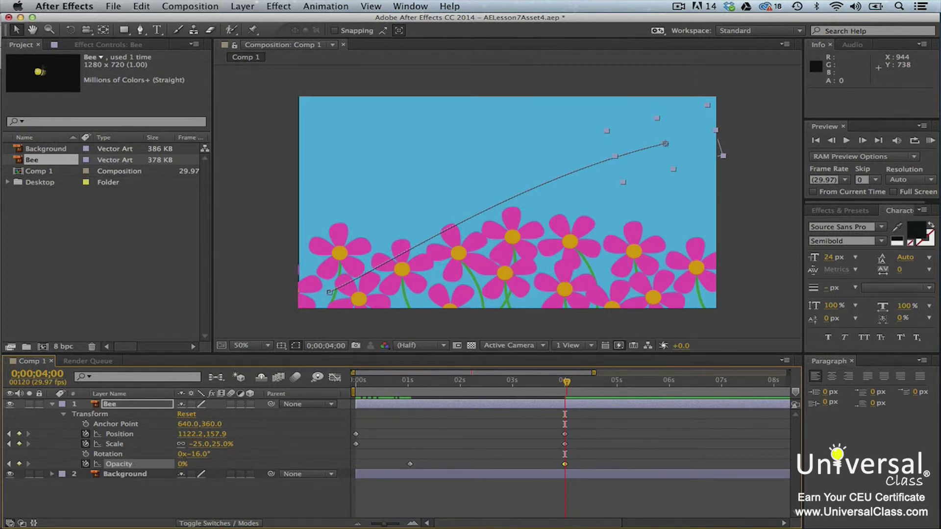
{"action": "left_click", "coordinate": [198, 494]}
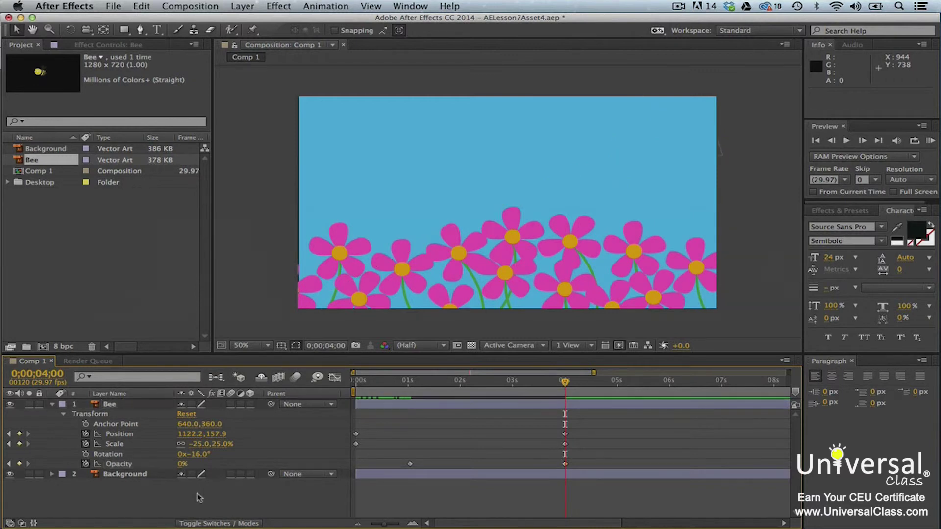
{"action": "left_click", "coordinate": [369, 383]}
{"action": "left_click_drag", "start_coordinate": [369, 383], "coordinate": [570, 376]}
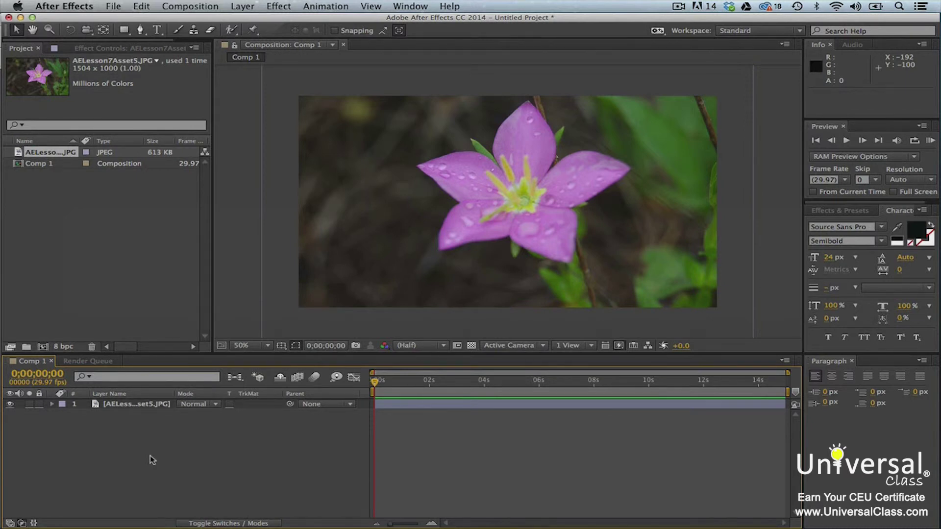
Apply Effect > Generate > CC Light Rays to the AELesson7Asset5.JPG flower layer
{"action": "left_click", "coordinate": [148, 405]}
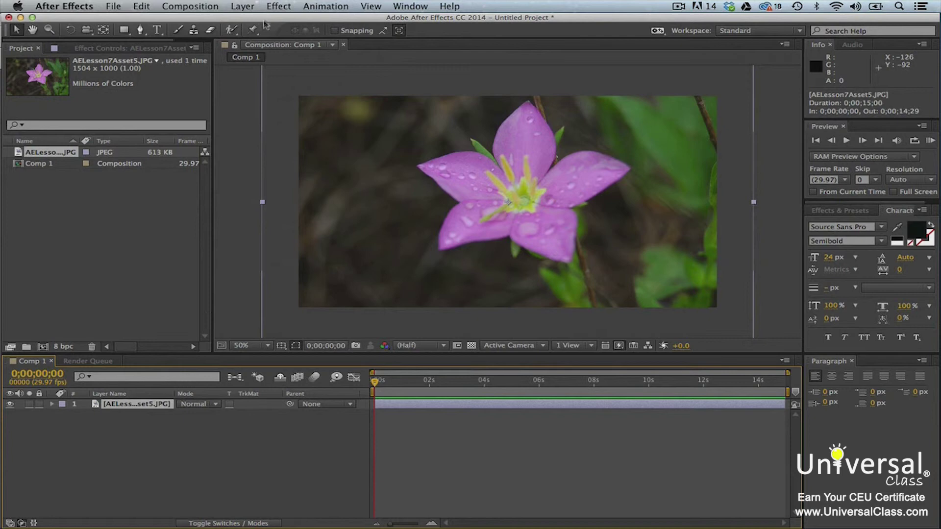
{"action": "left_click", "coordinate": [279, 5]}
{"action": "mouse_move", "coordinate": [368, 155]}
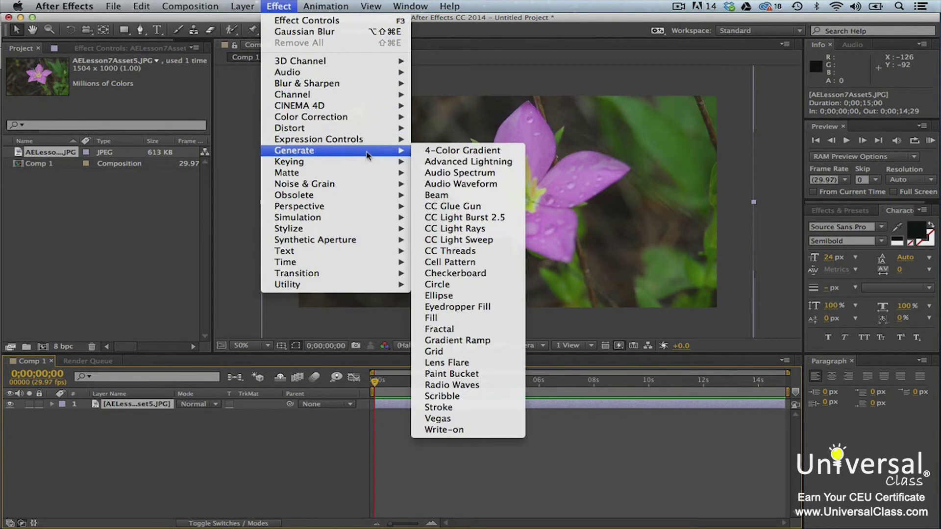
{"action": "left_click", "coordinate": [473, 229]}
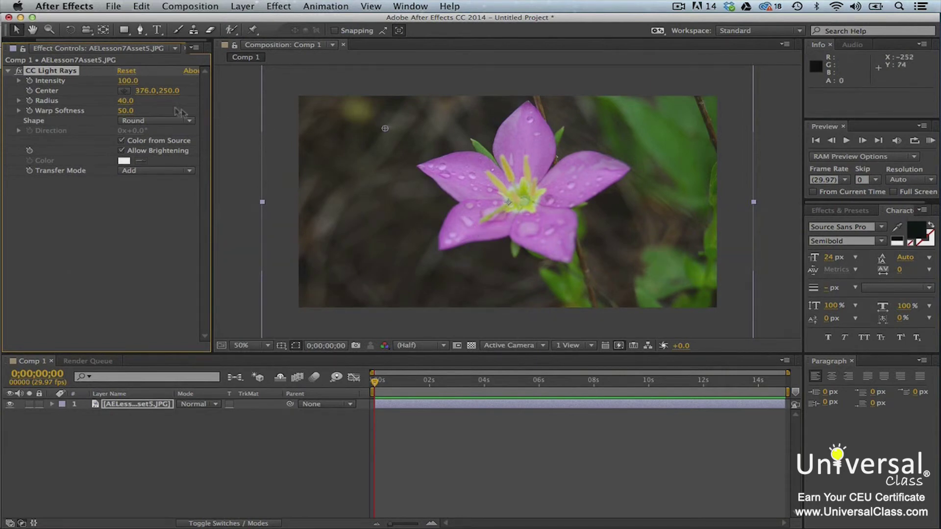
Set CC Light Rays to Radius 150, Warp Softness 33, Center 787,514 and Intensity 84
{"action": "left_click_drag", "start_coordinate": [133, 106], "coordinate": [208, 106]}
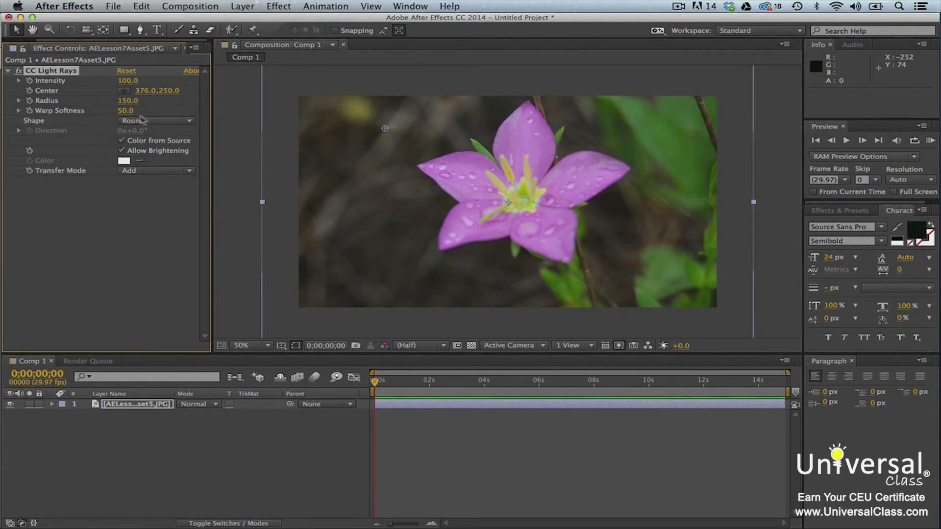
{"action": "left_click_drag", "start_coordinate": [123, 109], "coordinate": [112, 113]}
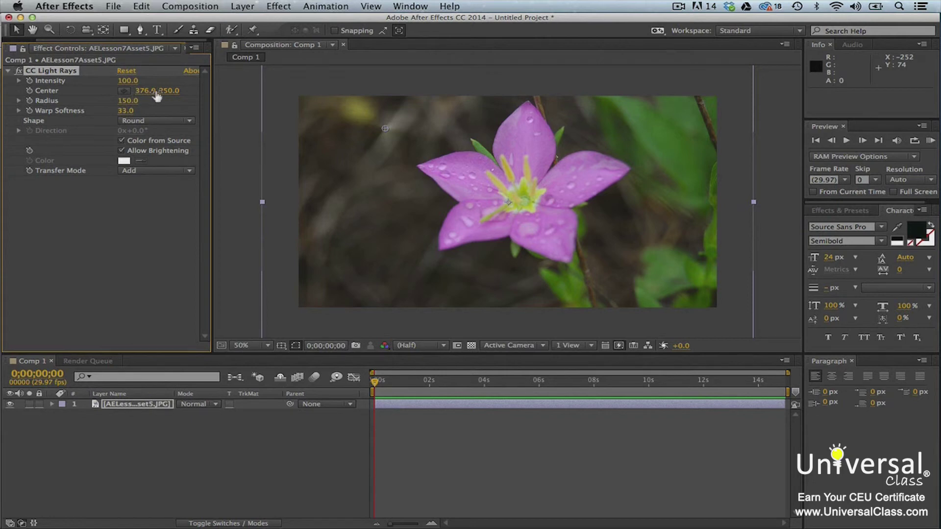
{"action": "left_click_drag", "start_coordinate": [151, 91], "coordinate": [243, 114]}
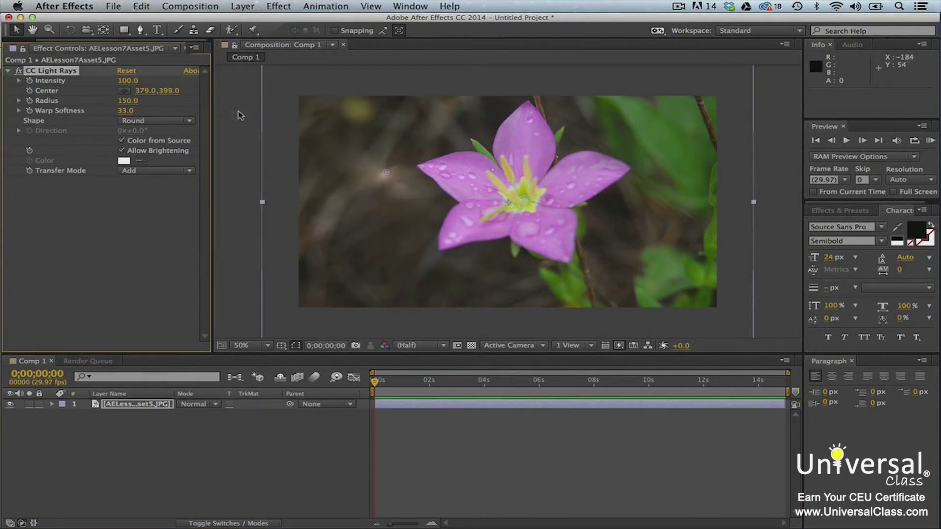
{"action": "left_click_drag", "start_coordinate": [145, 90], "coordinate": [530, 195]}
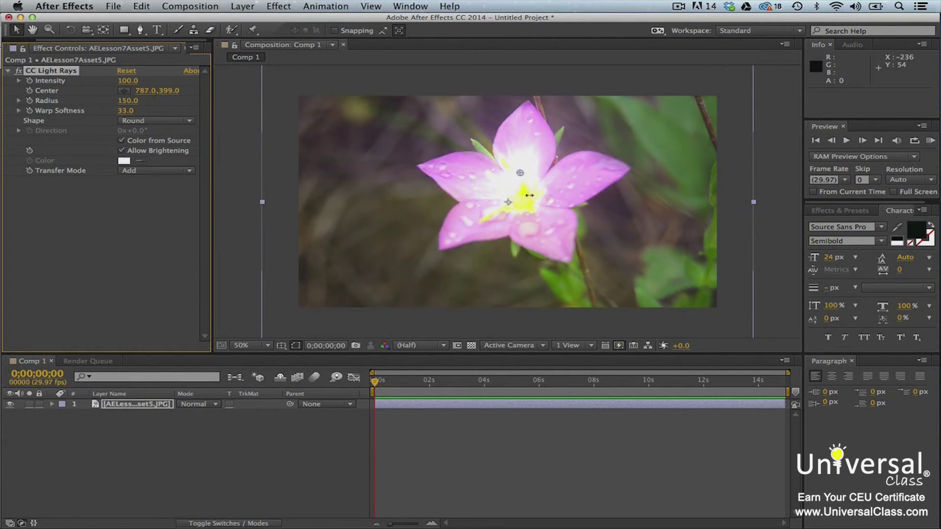
{"action": "left_click_drag", "start_coordinate": [168, 91], "coordinate": [220, 112]}
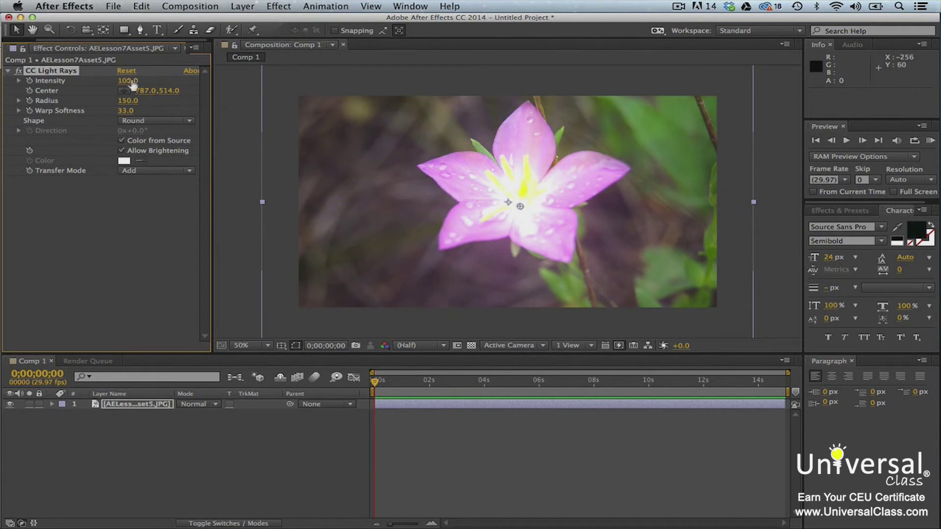
{"action": "left_click_drag", "start_coordinate": [129, 81], "coordinate": [115, 80]}
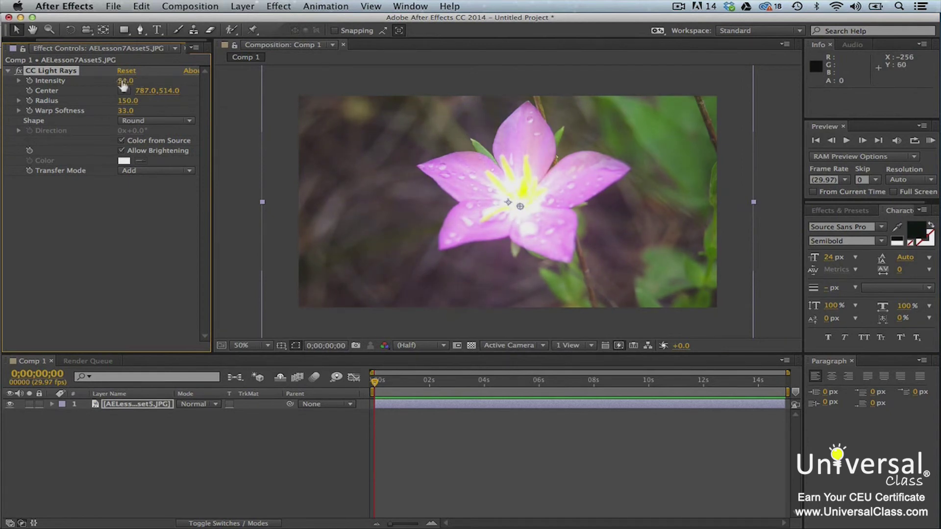
{"action": "left_click", "coordinate": [196, 442]}
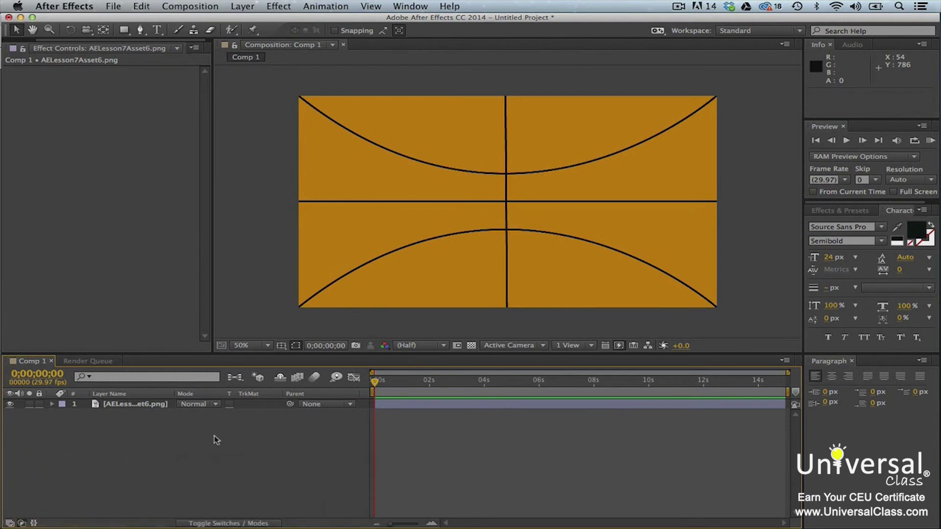
Apply Effect > Perspective > CC Sphere to the AELesson7Asset6.png basketball texture layer
{"action": "left_click", "coordinate": [158, 405]}
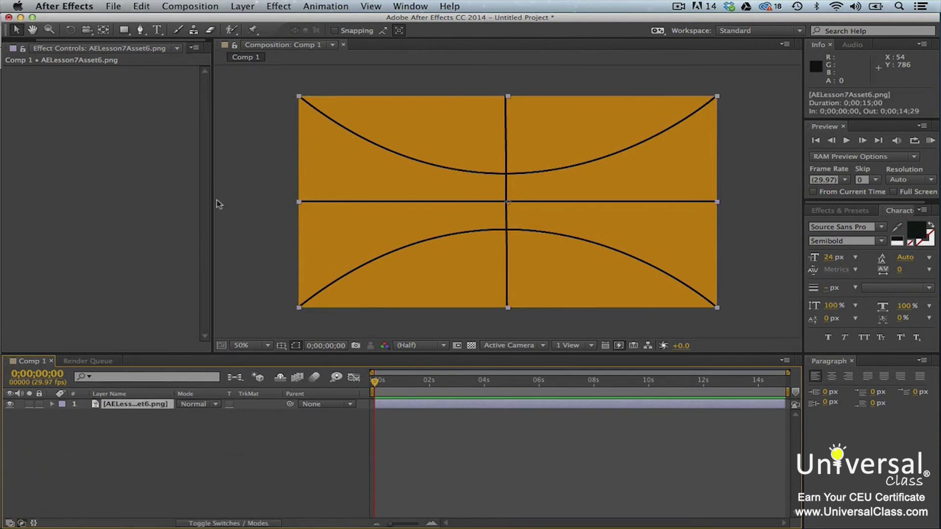
{"action": "left_click", "coordinate": [270, 7]}
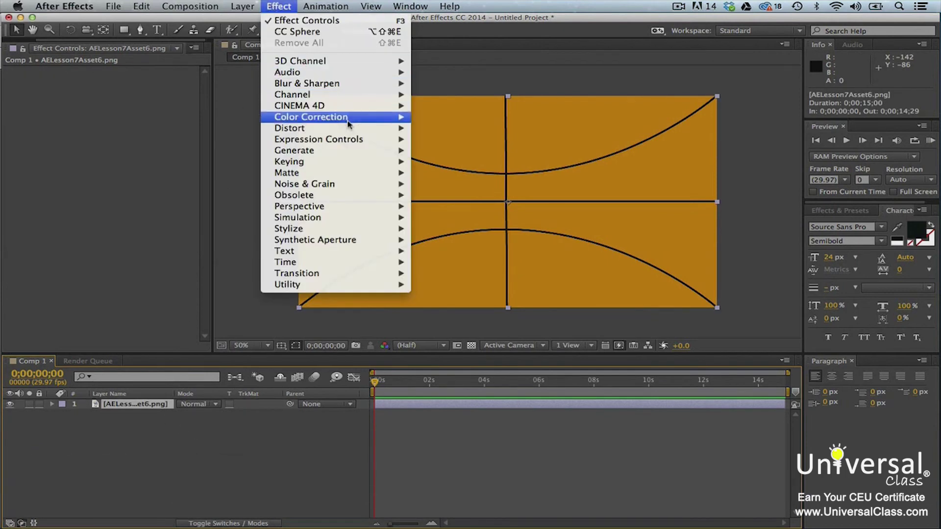
{"action": "mouse_move", "coordinate": [374, 206]}
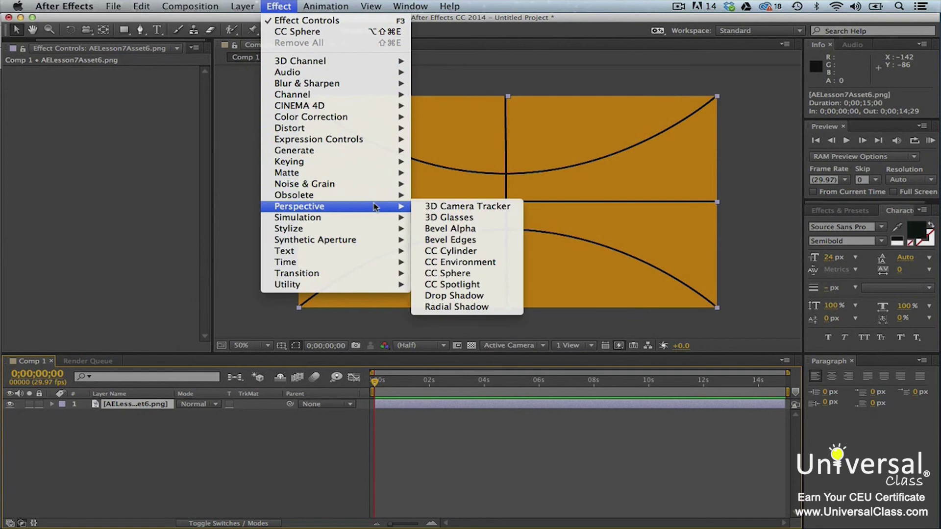
{"action": "left_click", "coordinate": [487, 275]}
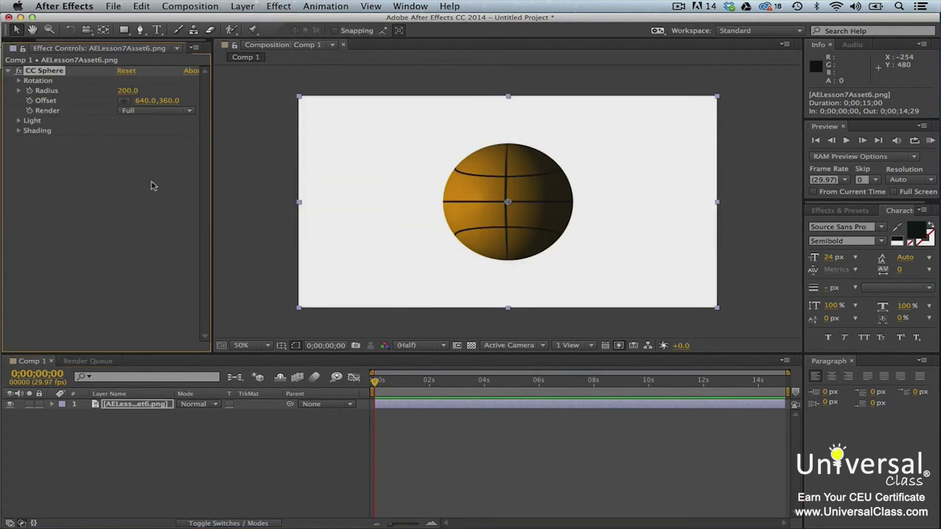
Raise CC Sphere's Shading Ambient from 10.0 to 46.0, keeping Diffuse at 100
{"action": "left_click", "coordinate": [19, 131]}
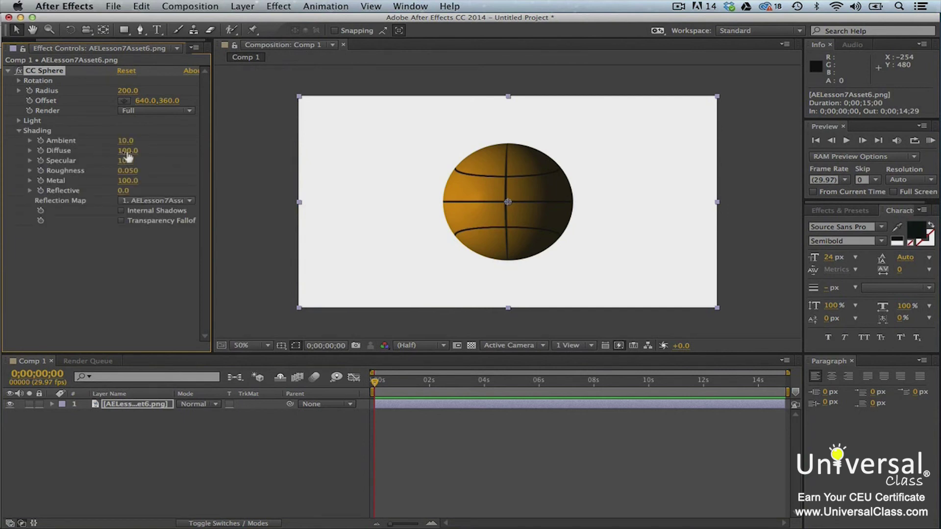
{"action": "mouse_move", "coordinate": [128, 156]}
{"action": "left_mouse_down"}
{"action": "mouse_move", "coordinate": [114, 153]}
{"action": "mouse_move", "coordinate": [142, 158]}
{"action": "mouse_move", "coordinate": [116, 142]}
{"action": "mouse_move", "coordinate": [148, 143]}
{"action": "left_mouse_up"}
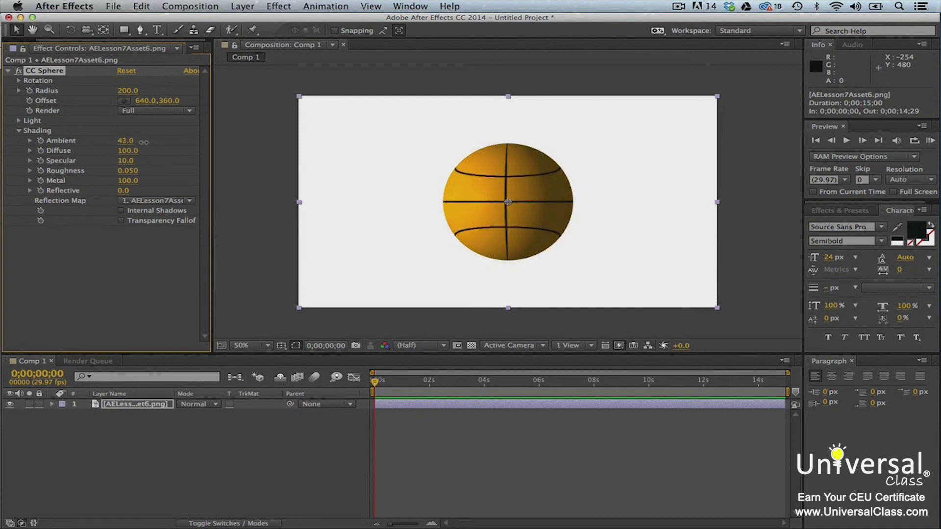
{"action": "left_click_drag", "start_coordinate": [146, 143], "coordinate": [148, 147]}
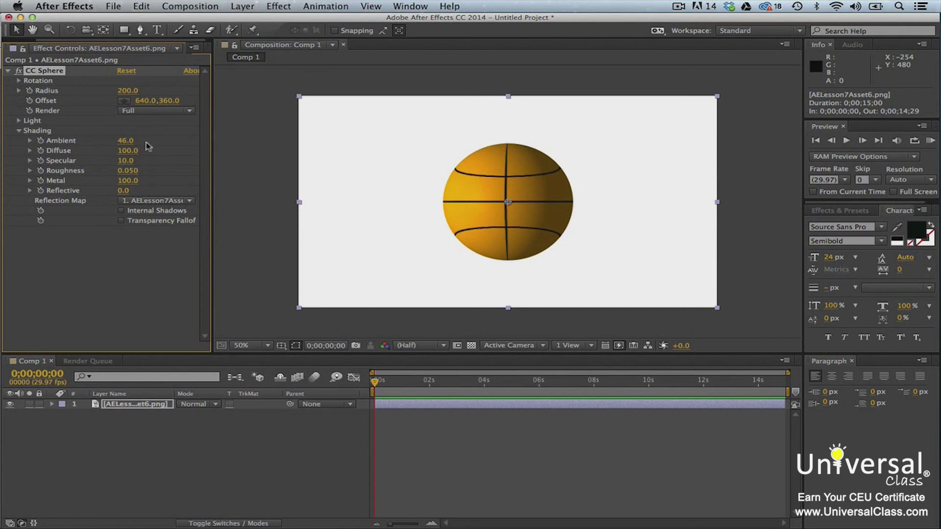